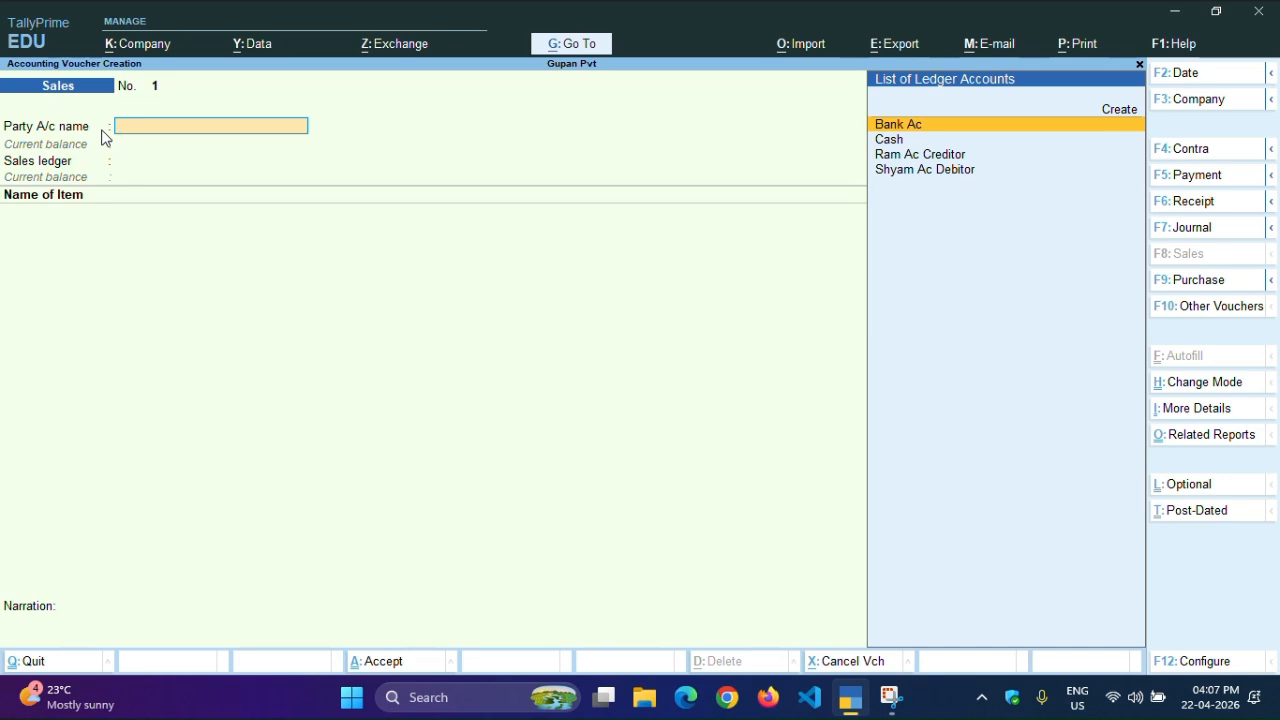
Set voucher No. 1's party account to the debtor ledger and its sales ledger to SALE AC
{"action": "key", "text": "Down"}
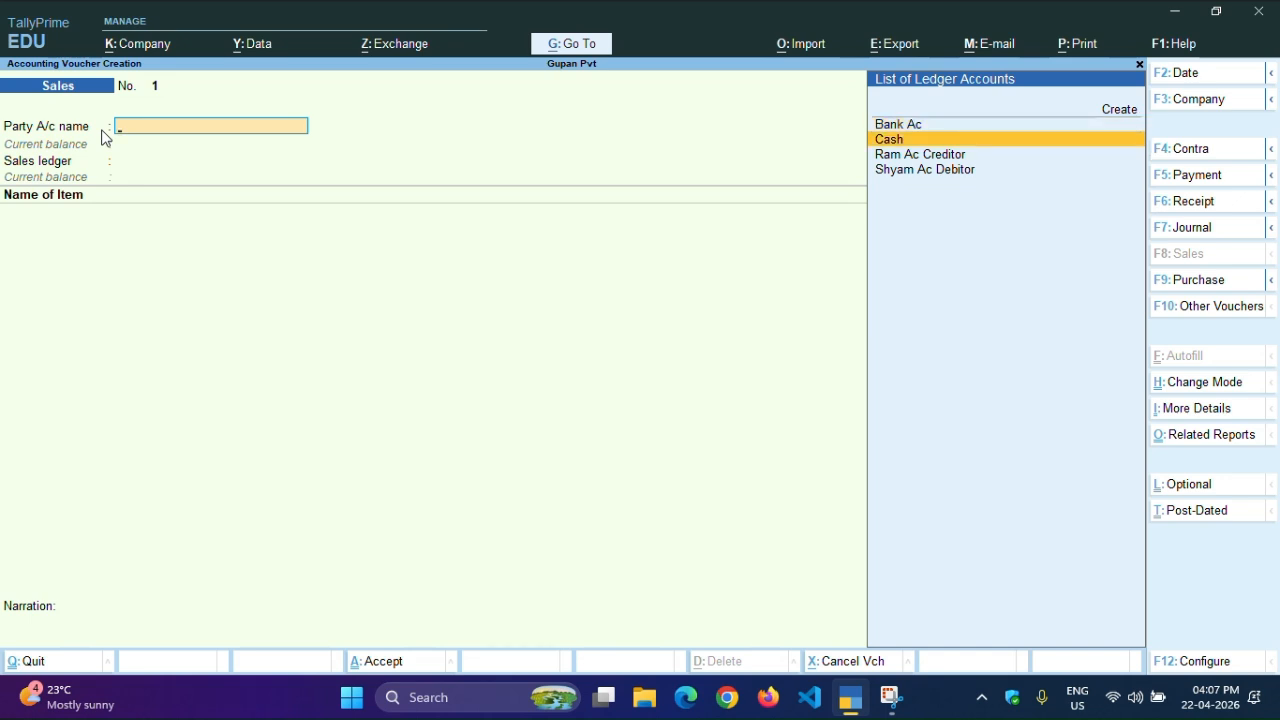
{"action": "key", "text": "Down"}
{"action": "key", "text": "Down"}
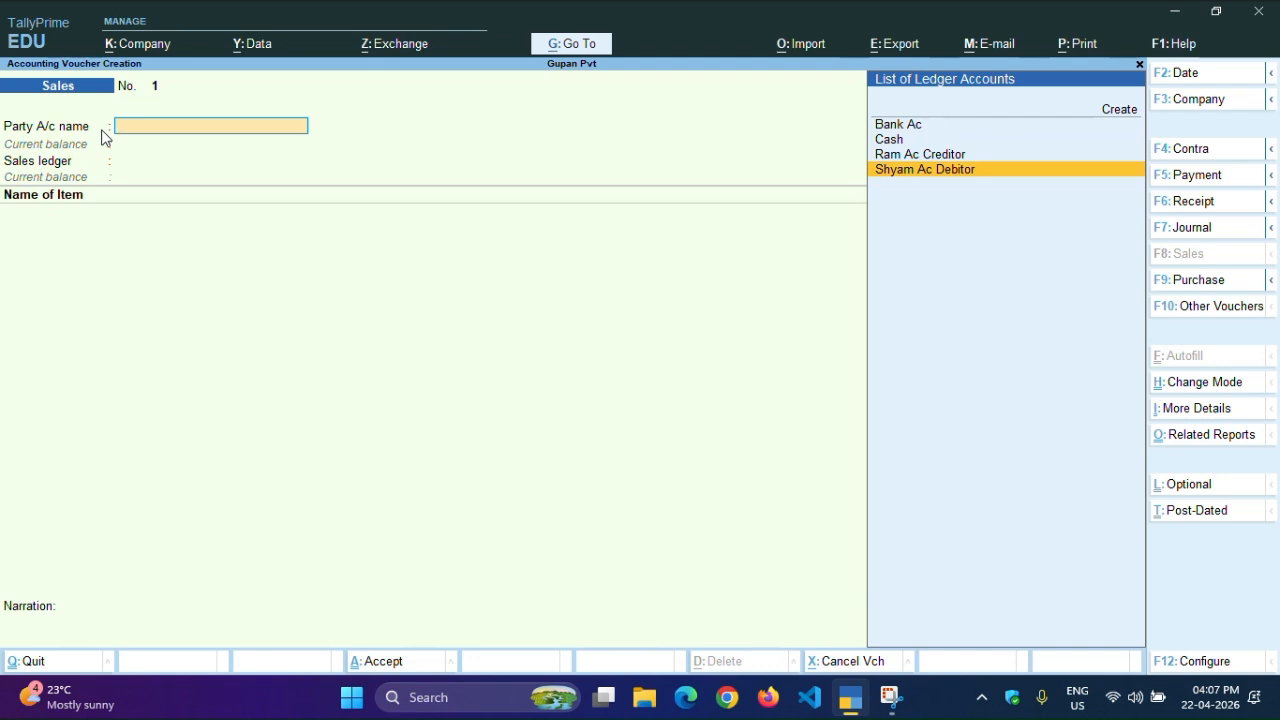
{"action": "key", "text": "Up"}
{"action": "key", "text": "Up"}
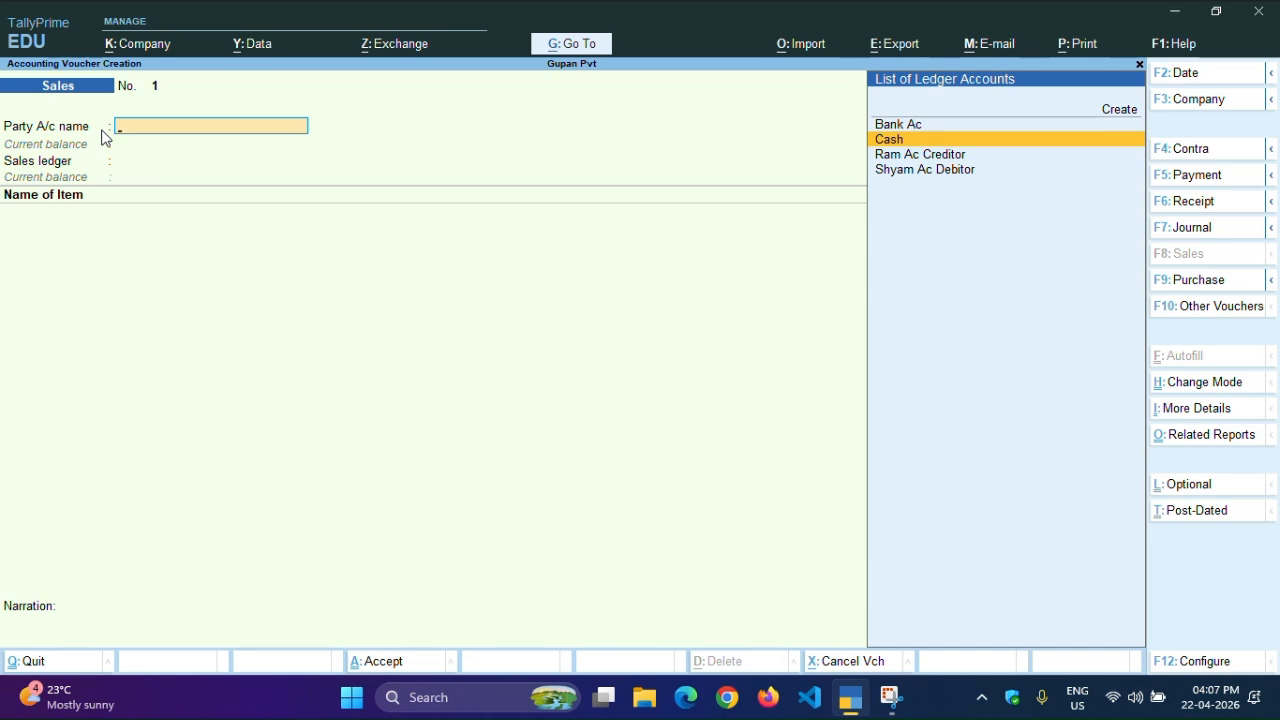
{"action": "key", "text": "Down"}
{"action": "key", "text": "Down"}
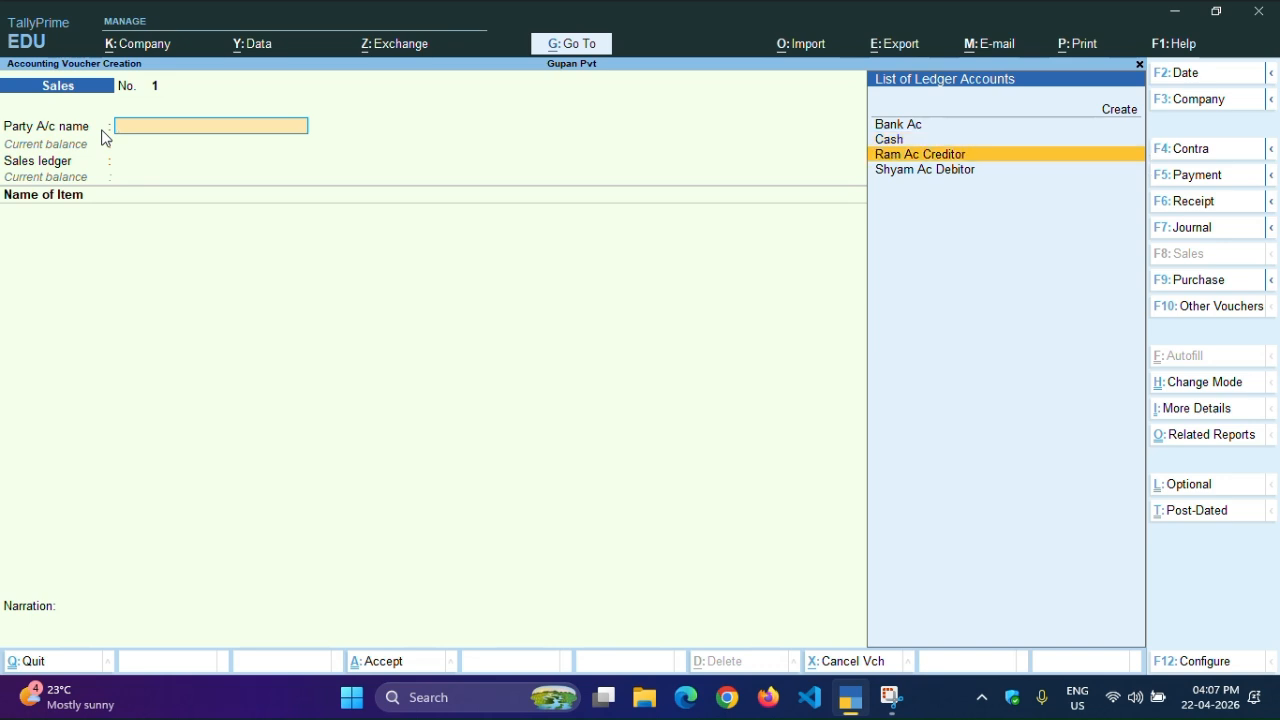
{"action": "key", "text": "Return"}
{"action": "key", "text": "Return"}
{"action": "key", "text": "Return"}
{"action": "key", "text": "Return"}
{"action": "key", "text": "Return"}
{"action": "key", "text": "Return"}
{"action": "key", "text": "Return"}
{"action": "key", "text": "Return"}
{"action": "key", "text": "Return"}
{"action": "key", "text": "Return"}
{"action": "key", "text": "Return"}
{"action": "key", "text": "Return"}
{"action": "key", "text": "Return"}
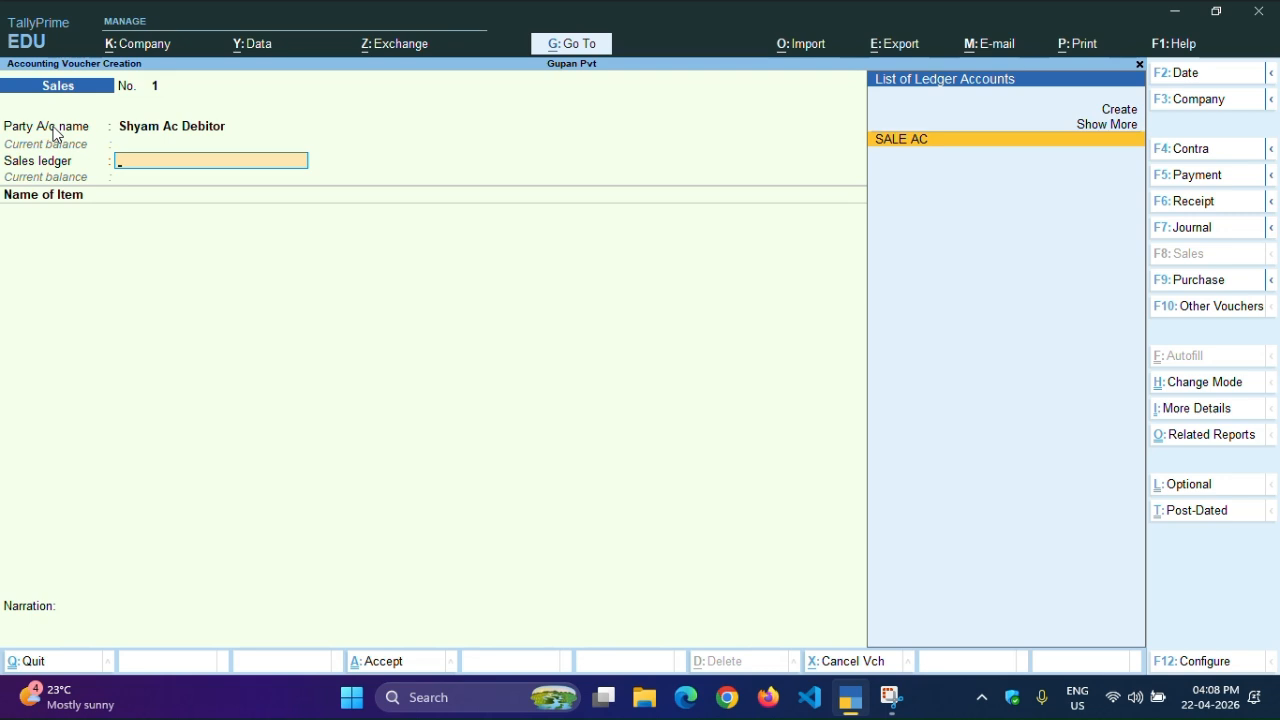
{"action": "key", "text": "Return"}
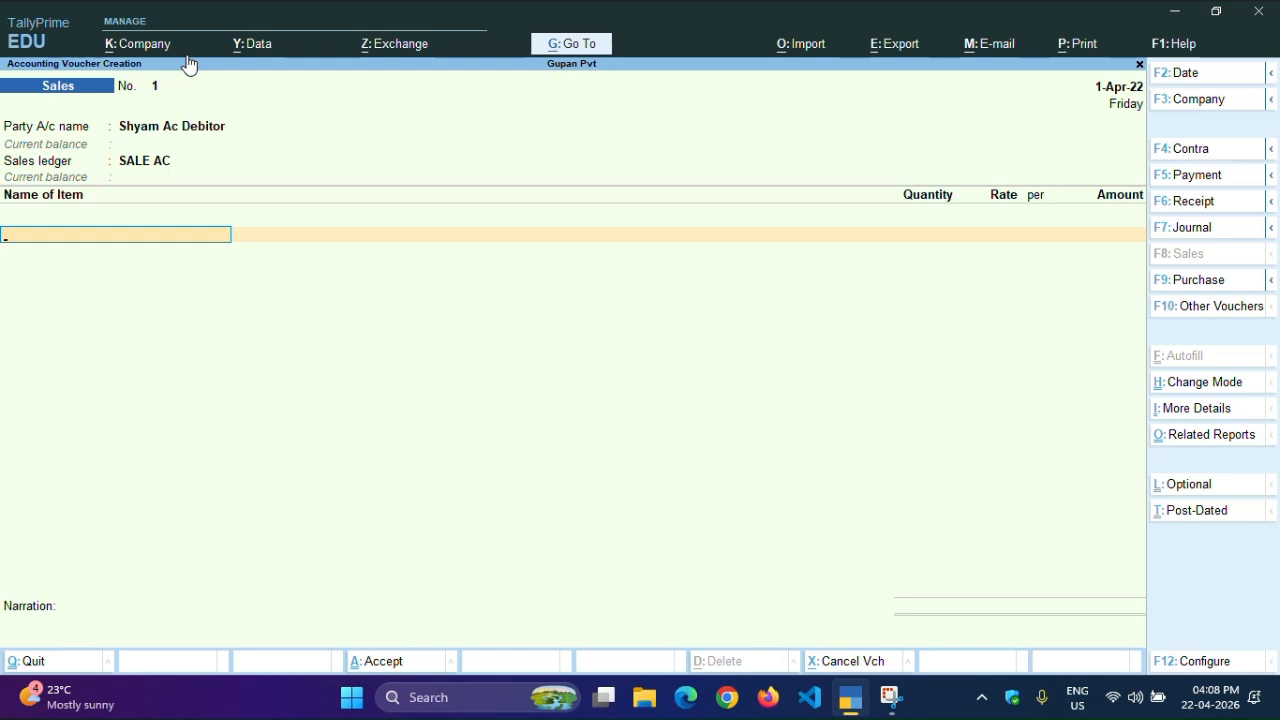
Add 5 pcs of Keyboard and check its stock query showing 10 pcs at 530.00
{"action": "key", "text": "space"}
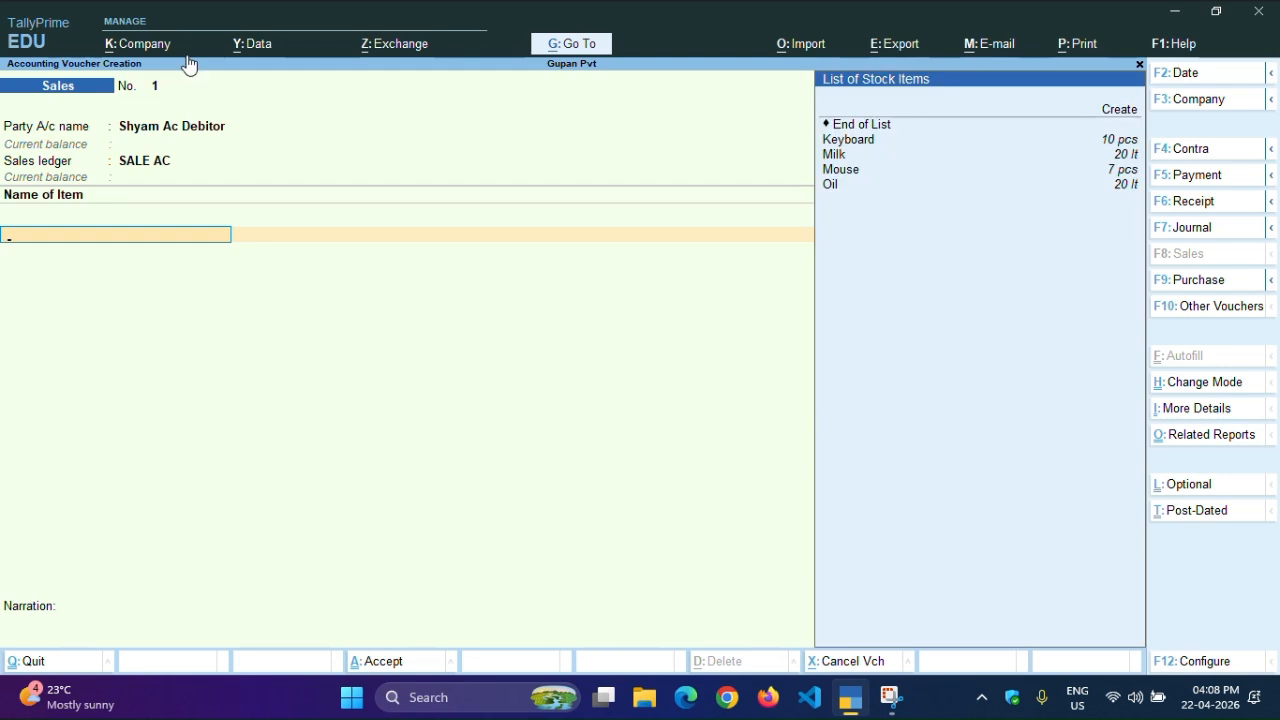
{"action": "key", "text": "Down"}
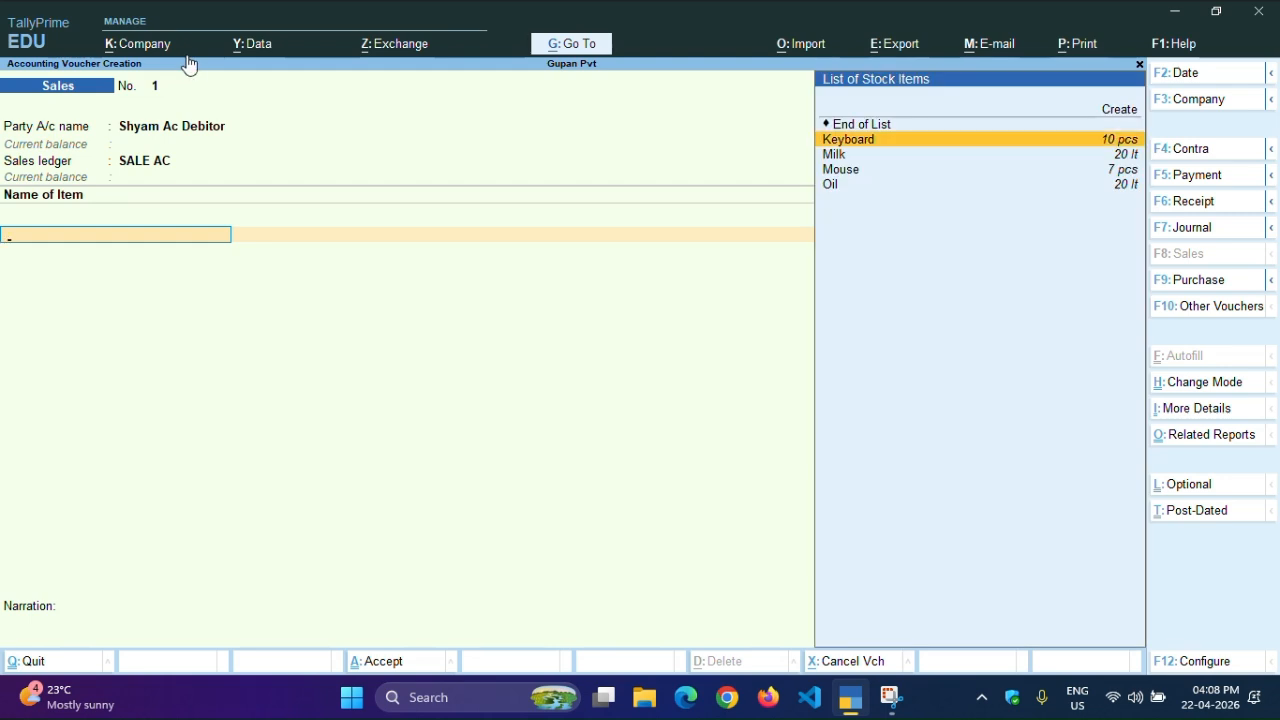
{"action": "key", "text": "Return"}
{"action": "type", "text": "5"}
{"action": "key", "text": "Return"}
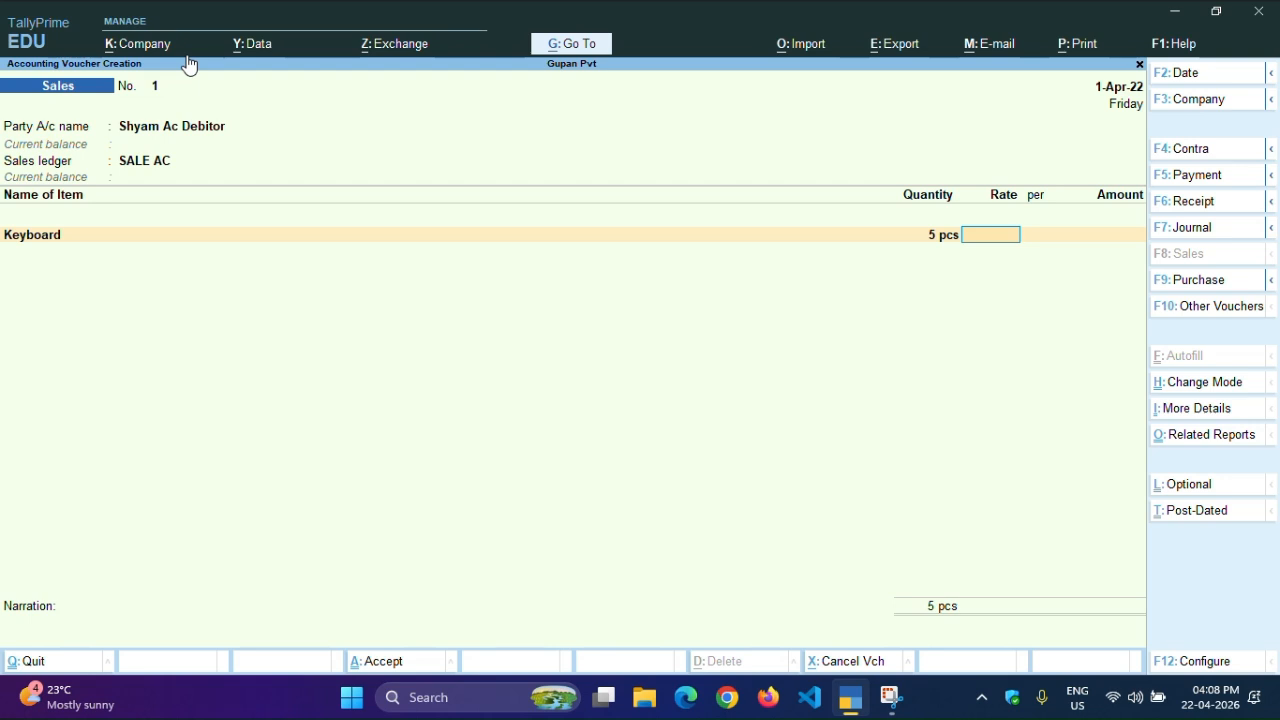
{"action": "key", "text": "alt"}
{"action": "key", "text": "alt+s"}
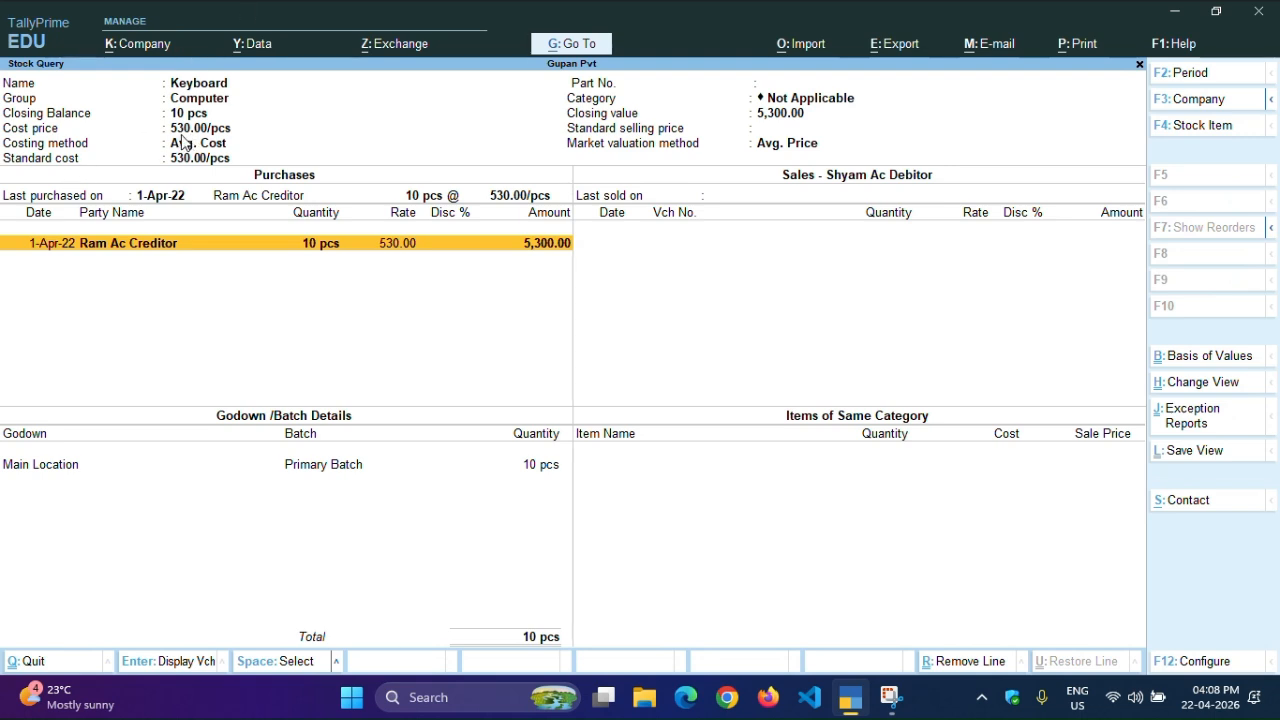
Price Keyboard at 630 for 3,150.00, end the item list and save voucher No. 1
{"action": "key", "text": "Escape"}
{"action": "type", "text": "630"}
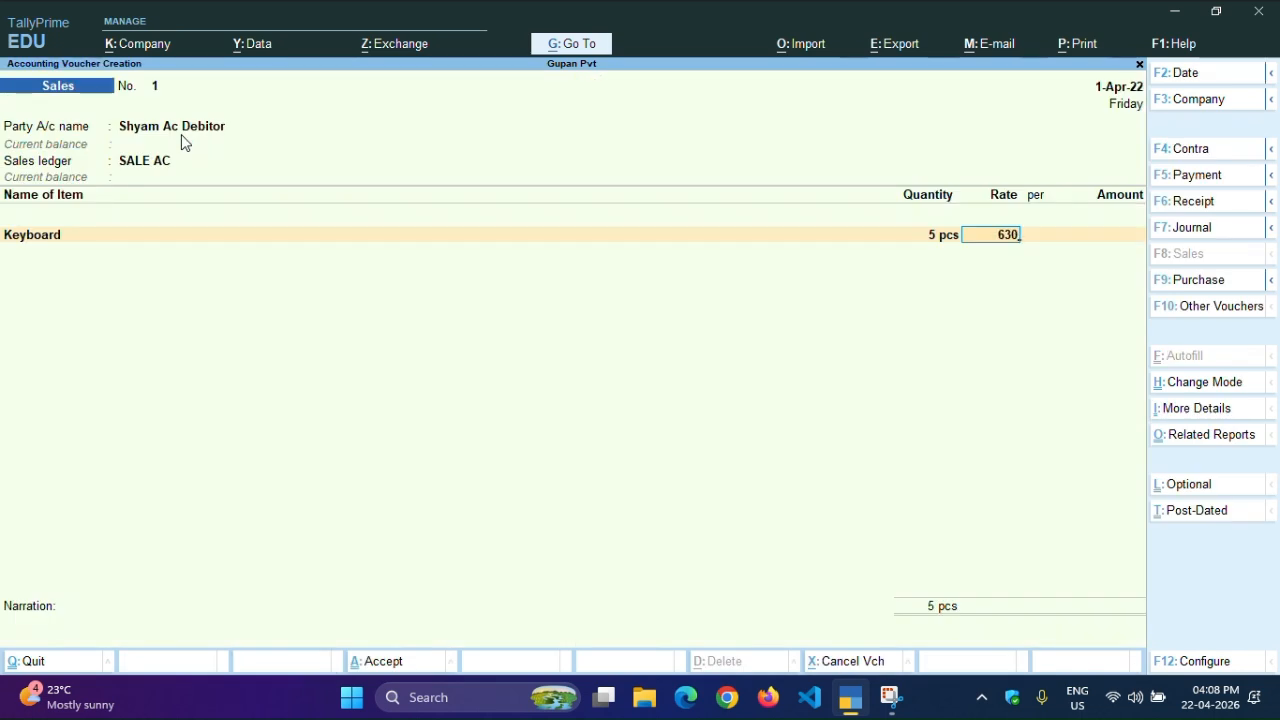
{"action": "key", "text": "Return"}
{"action": "key", "text": "Return"}
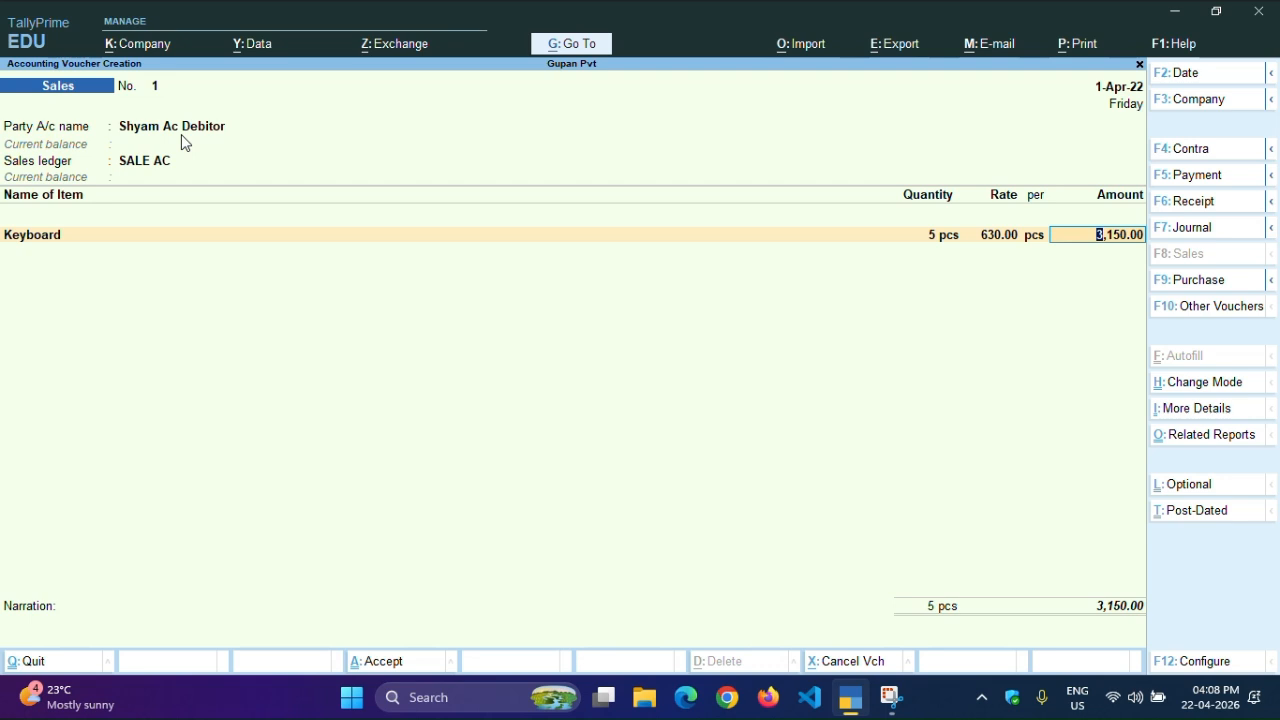
{"action": "key", "text": "Return"}
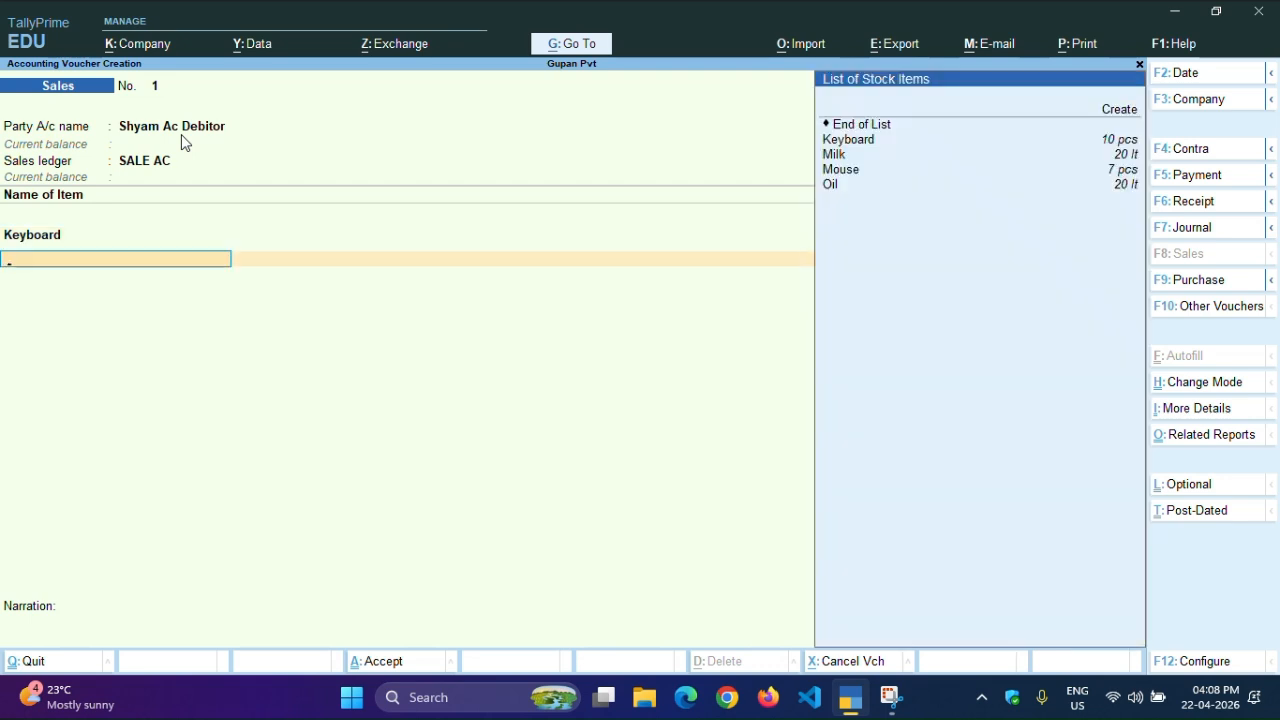
{"action": "key", "text": "Return"}
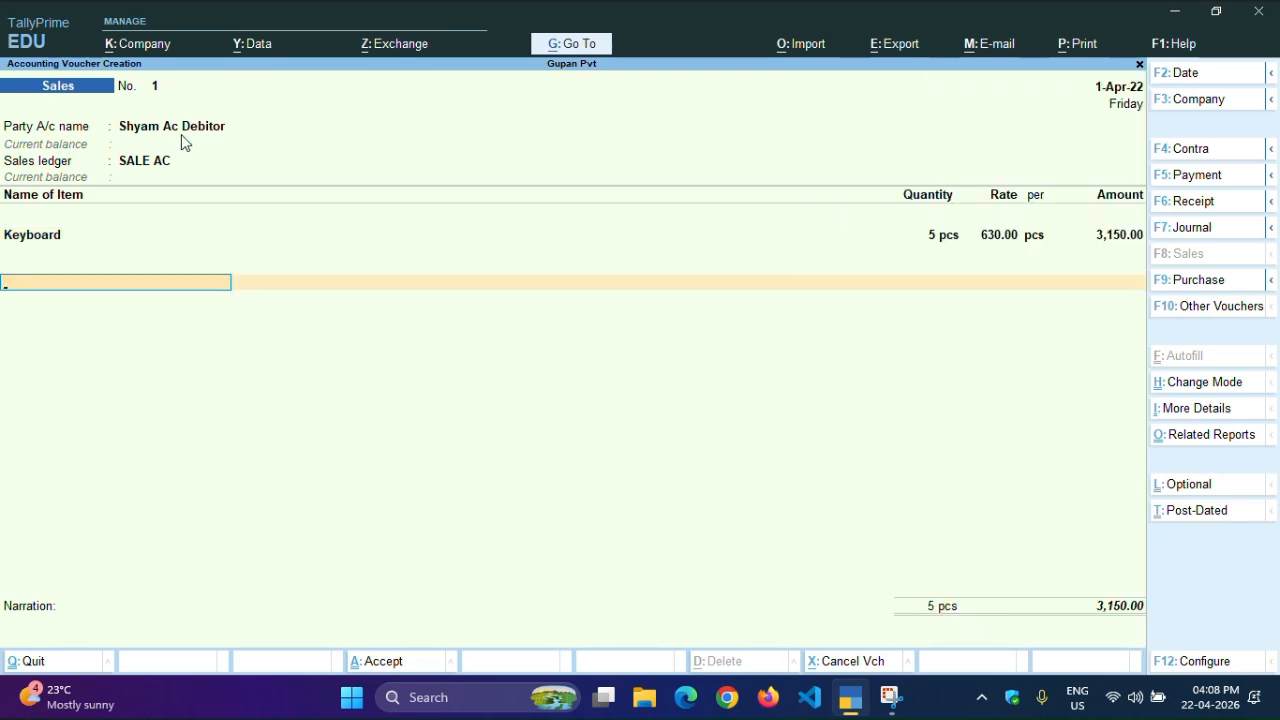
{"action": "key", "text": "Return"}
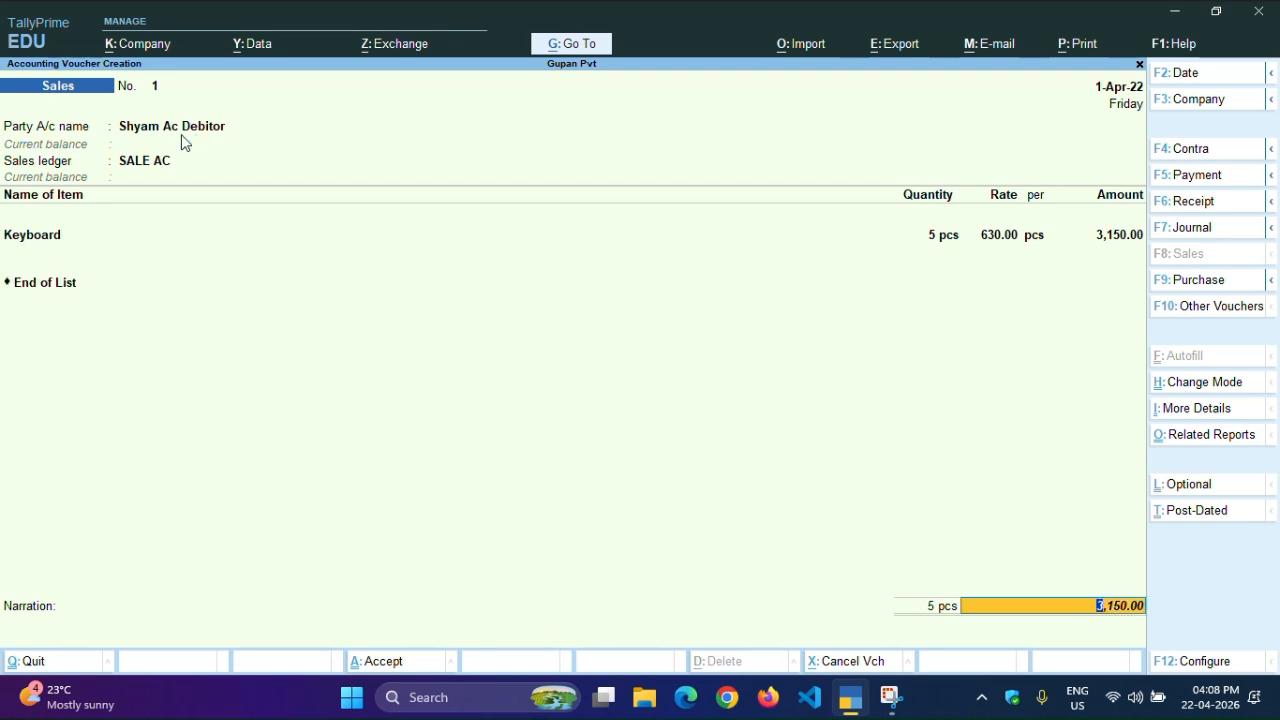
{"action": "key", "text": "Return"}
{"action": "key", "text": "Return"}
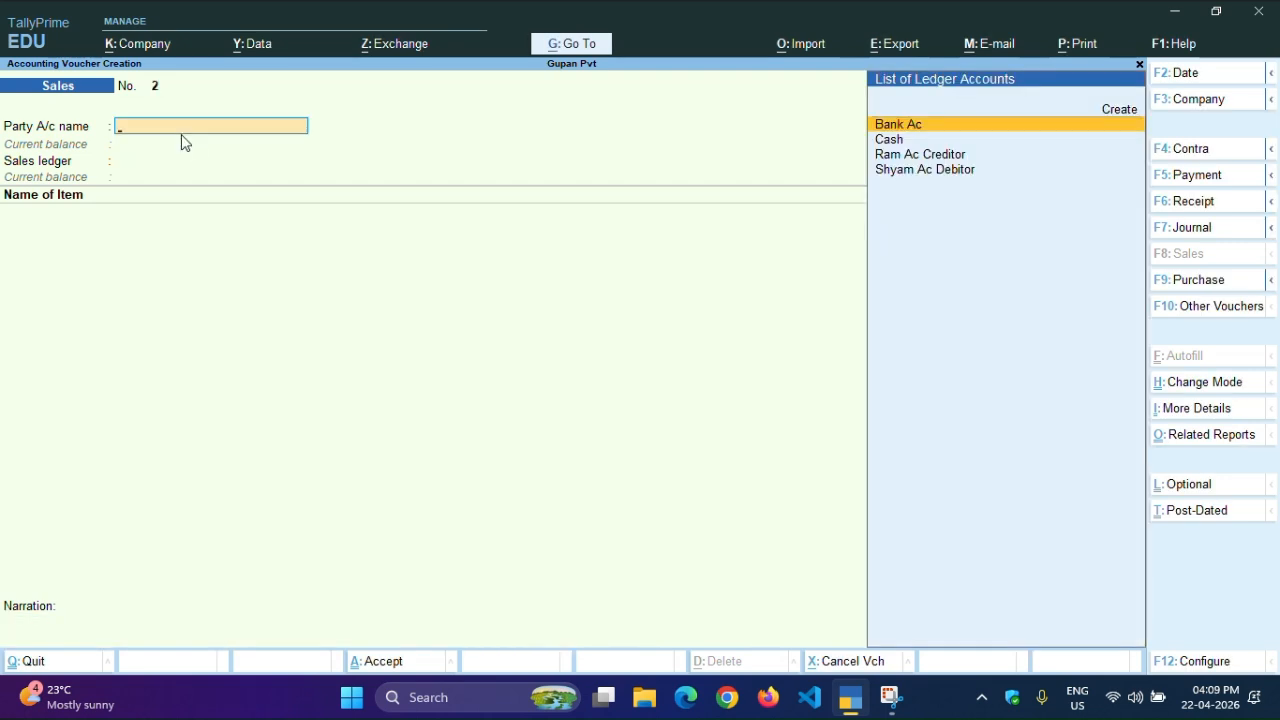
Choose Cash as party account and the debtor ledger as buyer in Party Details
{"action": "key", "text": "Down"}
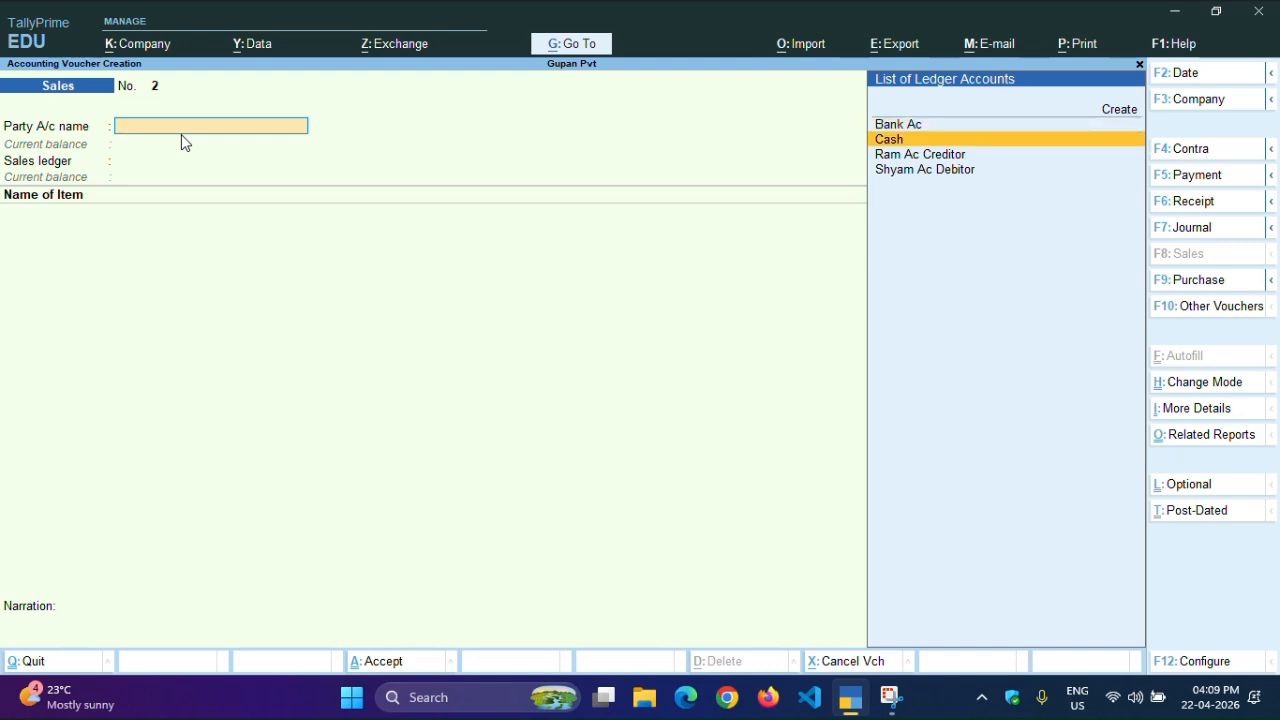
{"action": "key", "text": "Return"}
{"action": "key", "text": "Return"}
{"action": "key", "text": "Return"}
{"action": "key", "text": "Return"}
{"action": "key", "text": "Return"}
{"action": "key", "text": "Return"}
{"action": "key", "text": "Return"}
{"action": "key", "text": "Return"}
{"action": "key", "text": "Return"}
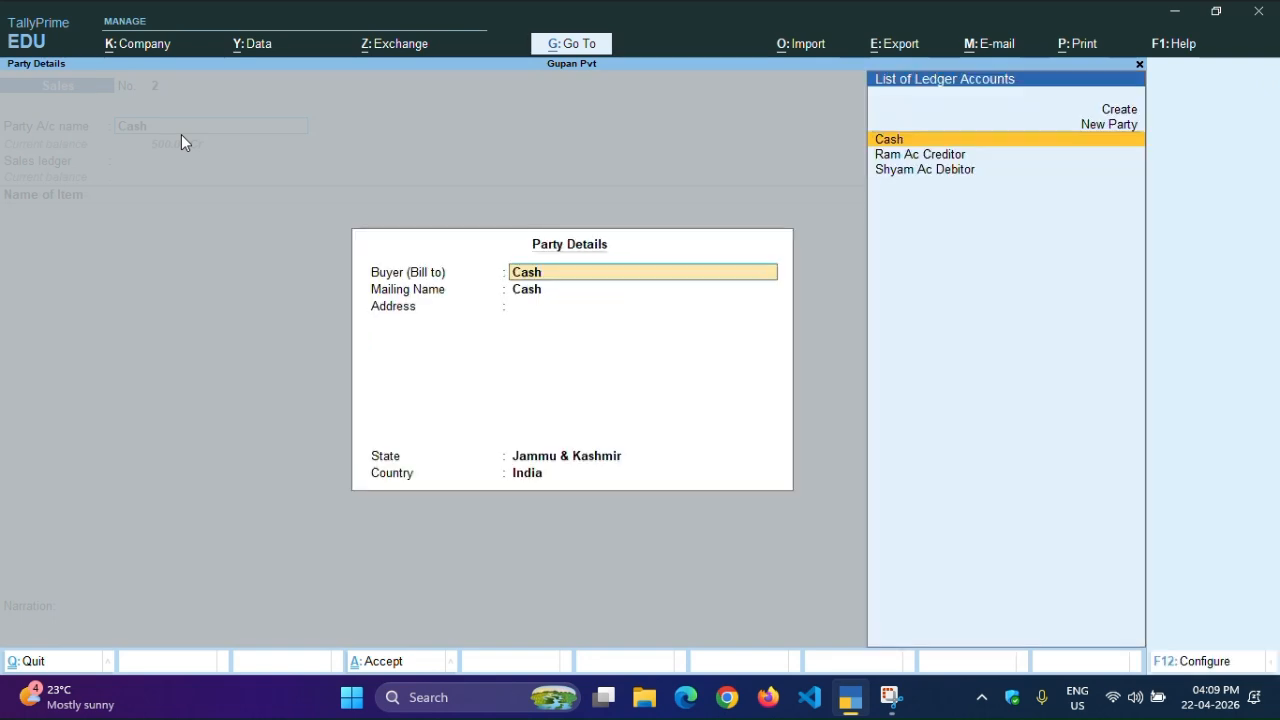
{"action": "key", "text": "Down"}
{"action": "key", "text": "Down"}
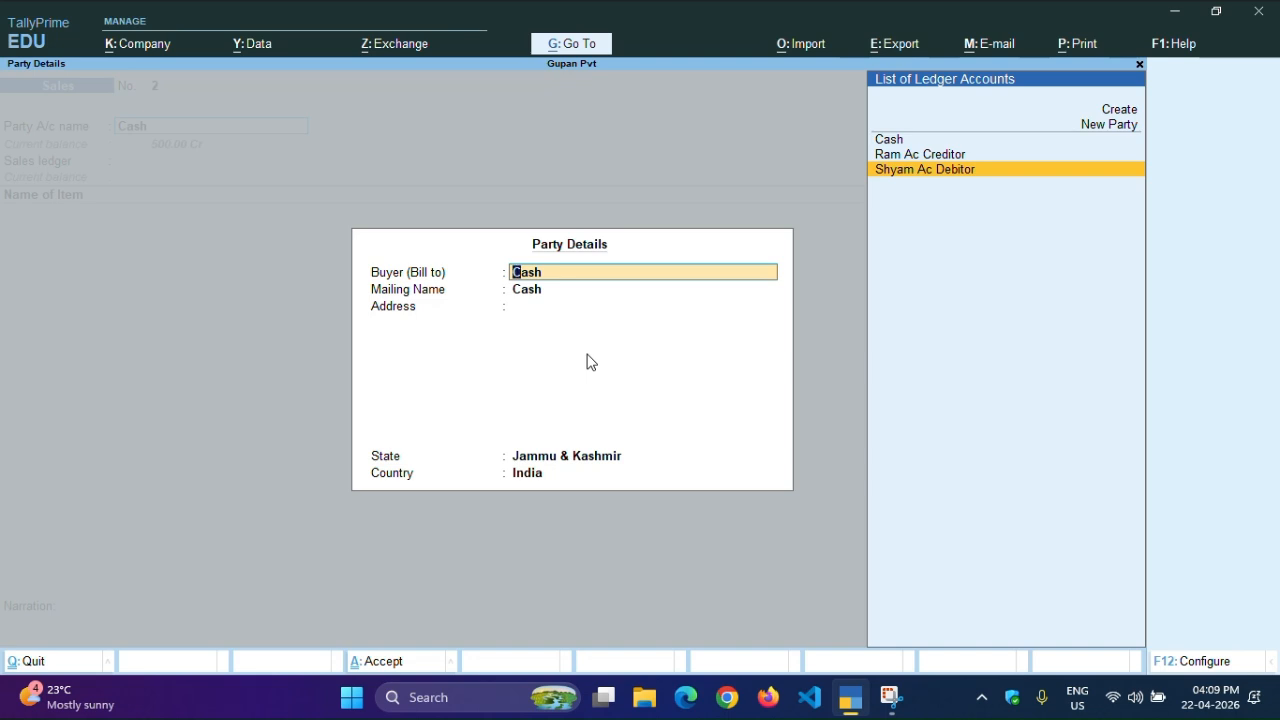
{"action": "key", "text": "Return"}
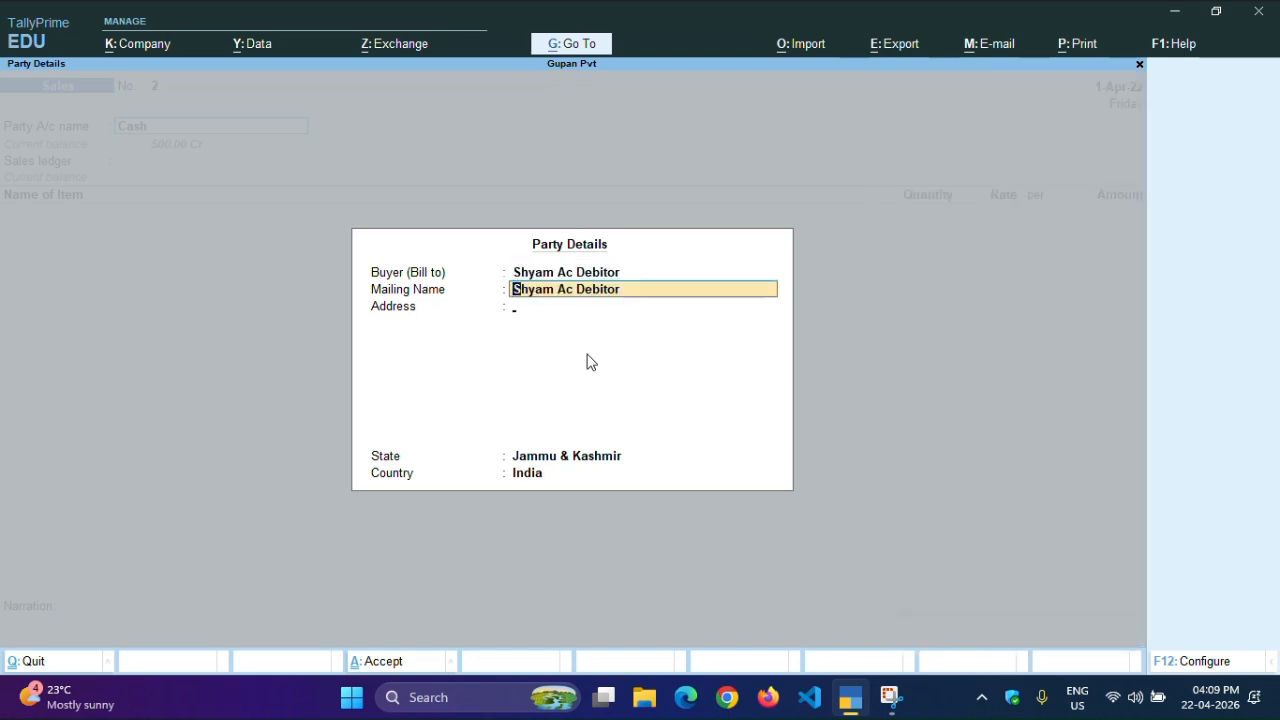
{"action": "key", "text": "Return"}
{"action": "key", "text": "Return"}
{"action": "key", "text": "Return"}
{"action": "key", "text": "Return"}
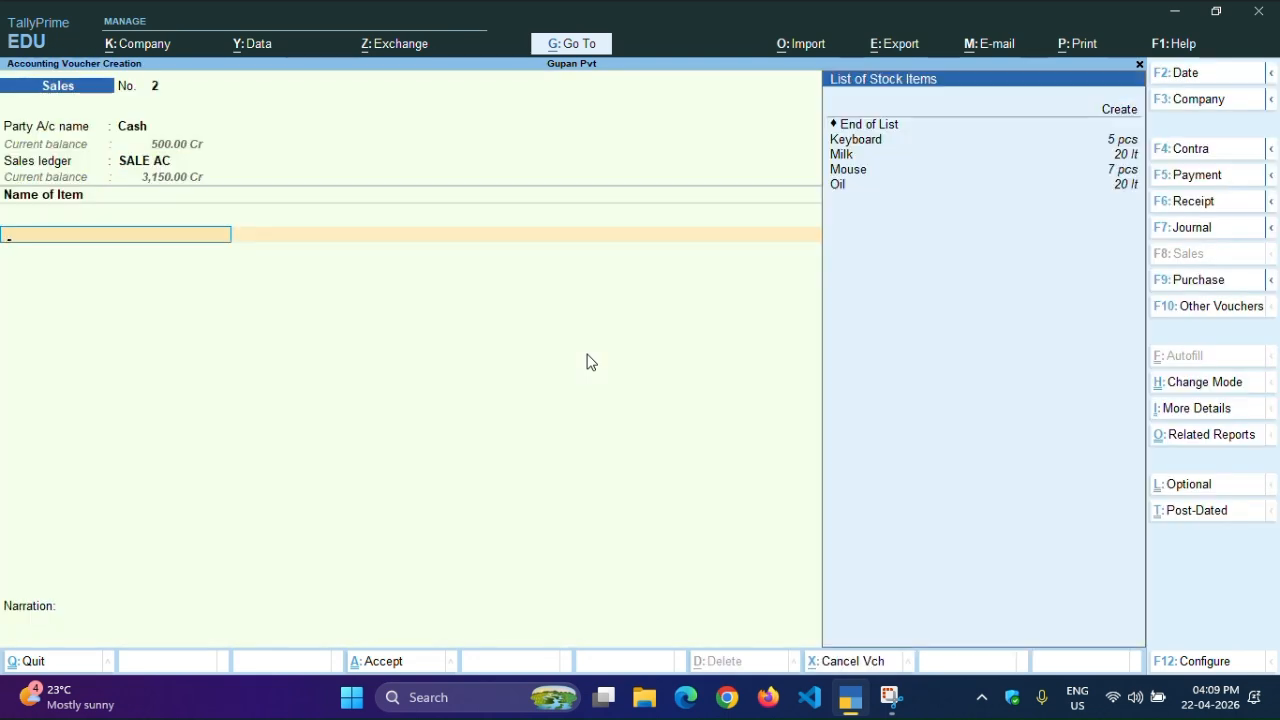
Add 3 pcs of Mouse, check its stock query, and price it at 500 for 1,500.00
{"action": "key", "text": "Down"}
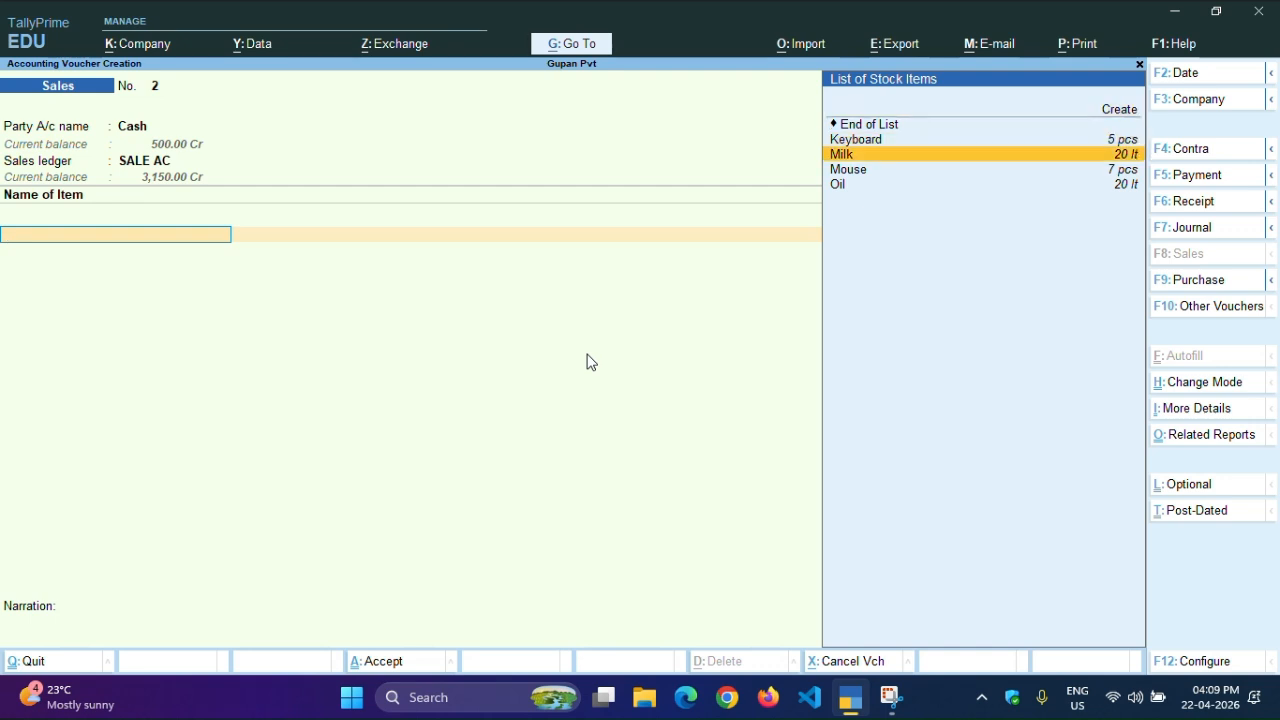
{"action": "key", "text": "Down"}
{"action": "key", "text": "Return"}
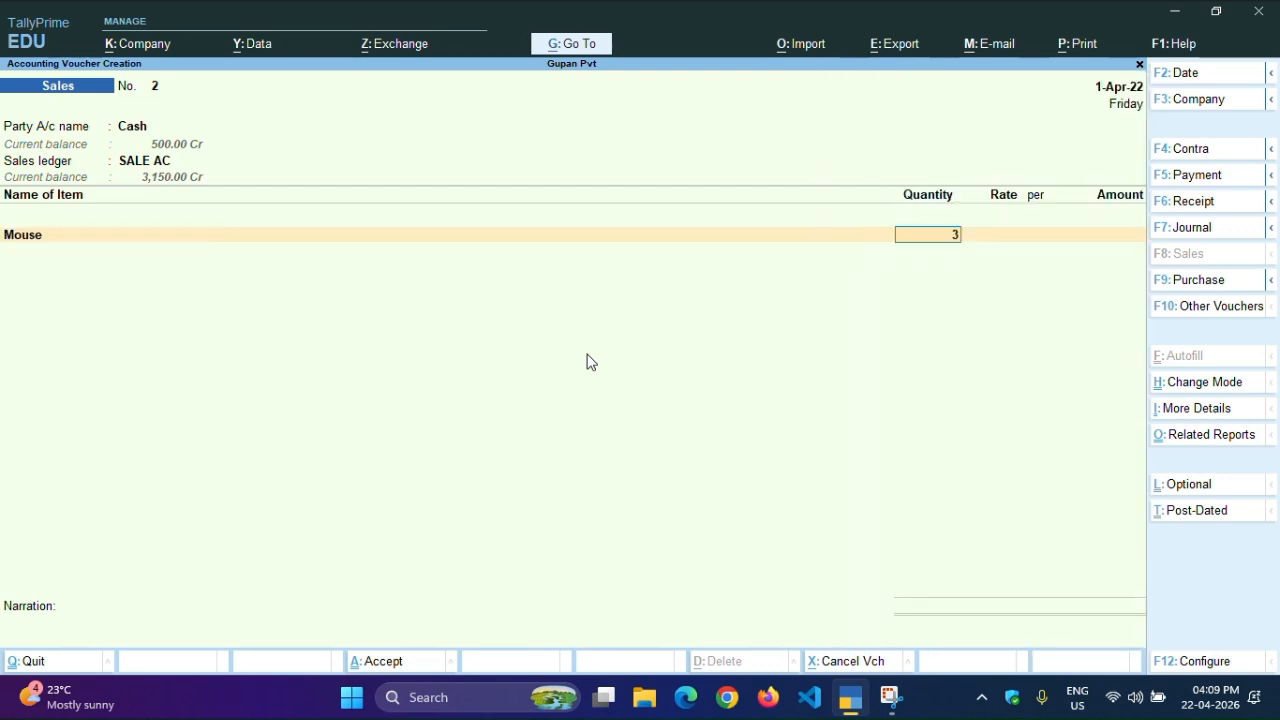
{"action": "key", "text": "Return"}
{"action": "key", "text": "alt+s"}
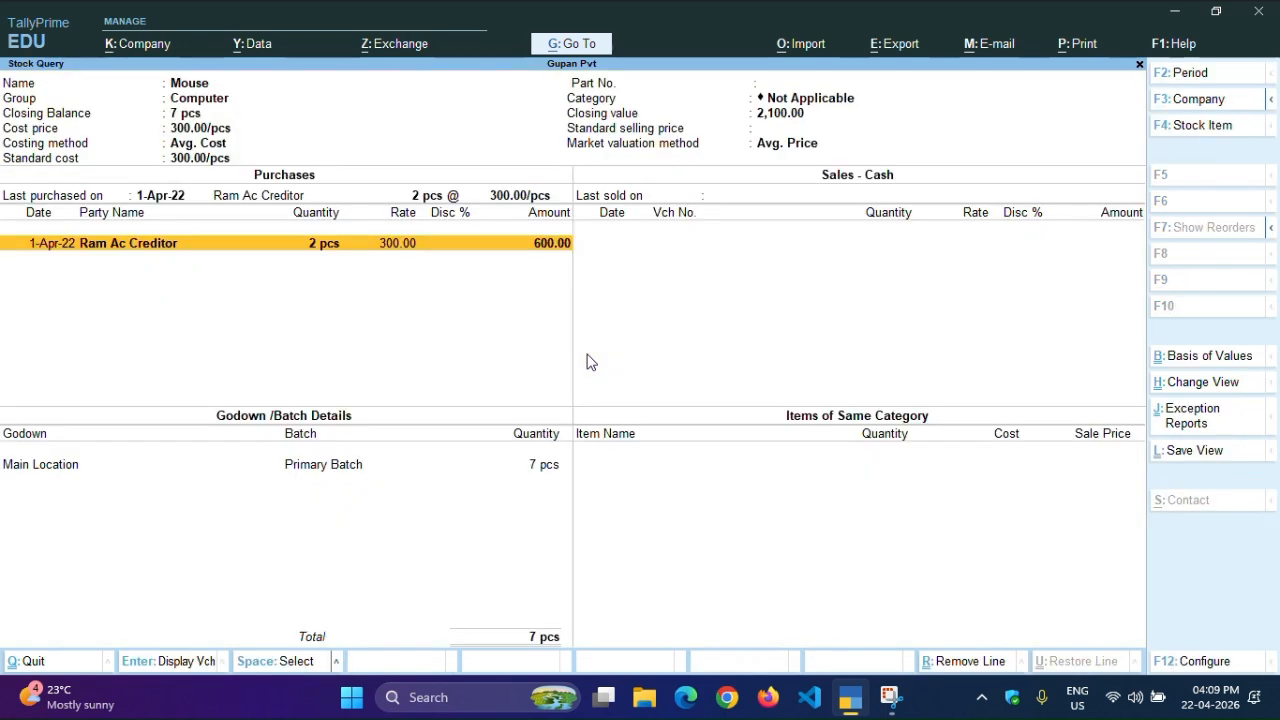
{"action": "key", "text": "Escape"}
{"action": "type", "text": "500"}
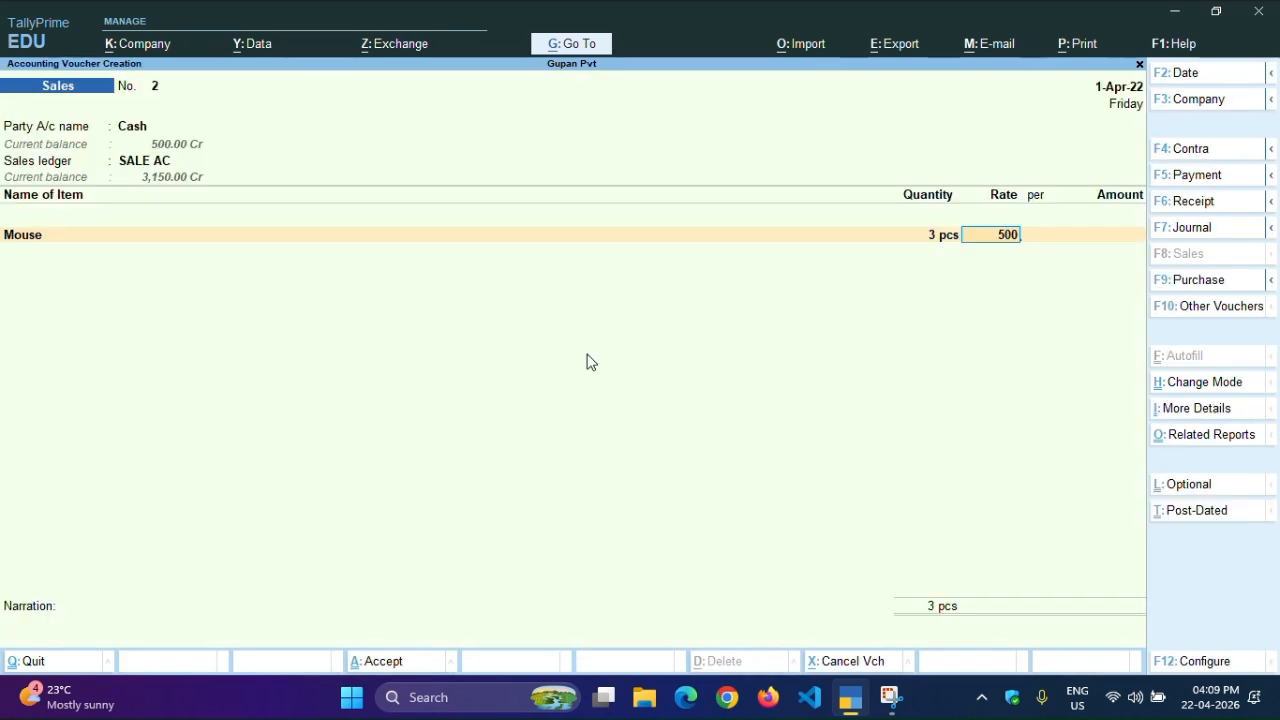
{"action": "key", "text": "Return"}
{"action": "key", "text": "Return"}
{"action": "key", "text": "Return"}
{"action": "key", "text": "Return"}
{"action": "key", "text": "Return"}
{"action": "key", "text": "Return"}
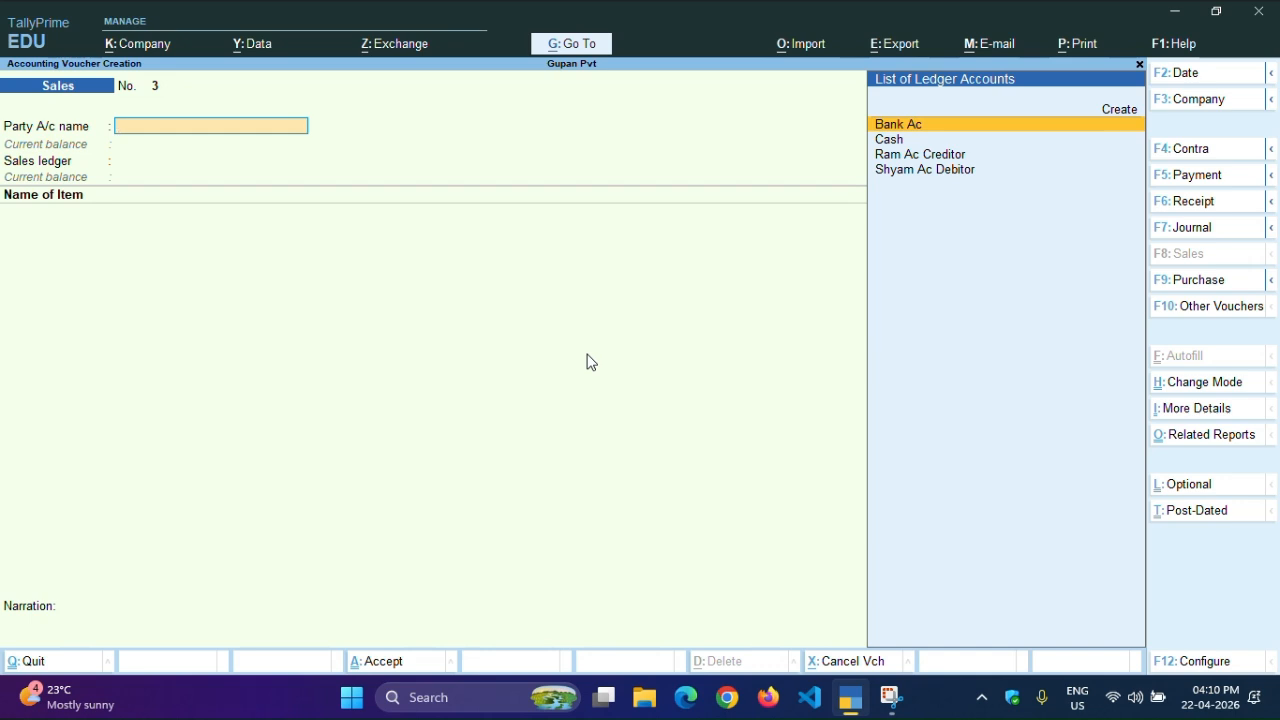
Choose Cash as party account and enter the buyer's name as a new party
{"action": "key", "text": "Down"}
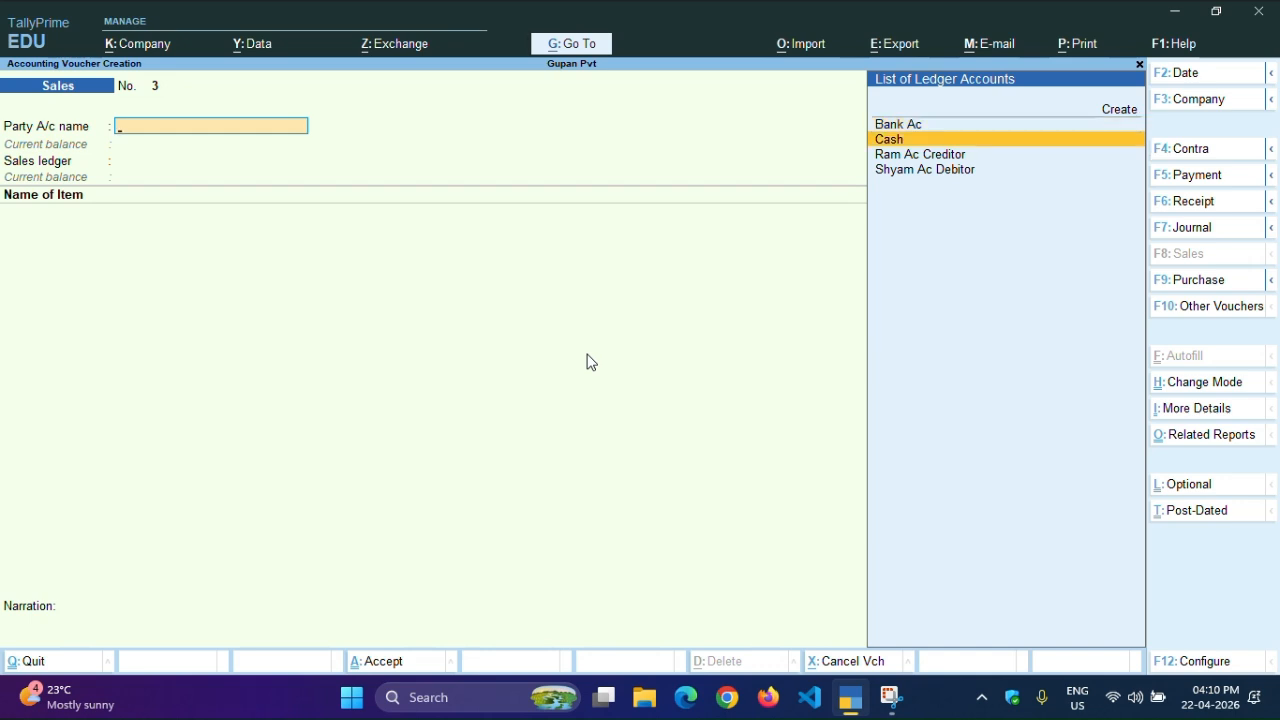
{"action": "key", "text": "Return"}
{"action": "key", "text": "Return"}
{"action": "key", "text": "Return"}
{"action": "key", "text": "Return"}
{"action": "key", "text": "Return"}
{"action": "key", "text": "Return"}
{"action": "key", "text": "Return"}
{"action": "key", "text": "Return"}
{"action": "key", "text": "Return"}
{"action": "key", "text": "Return"}
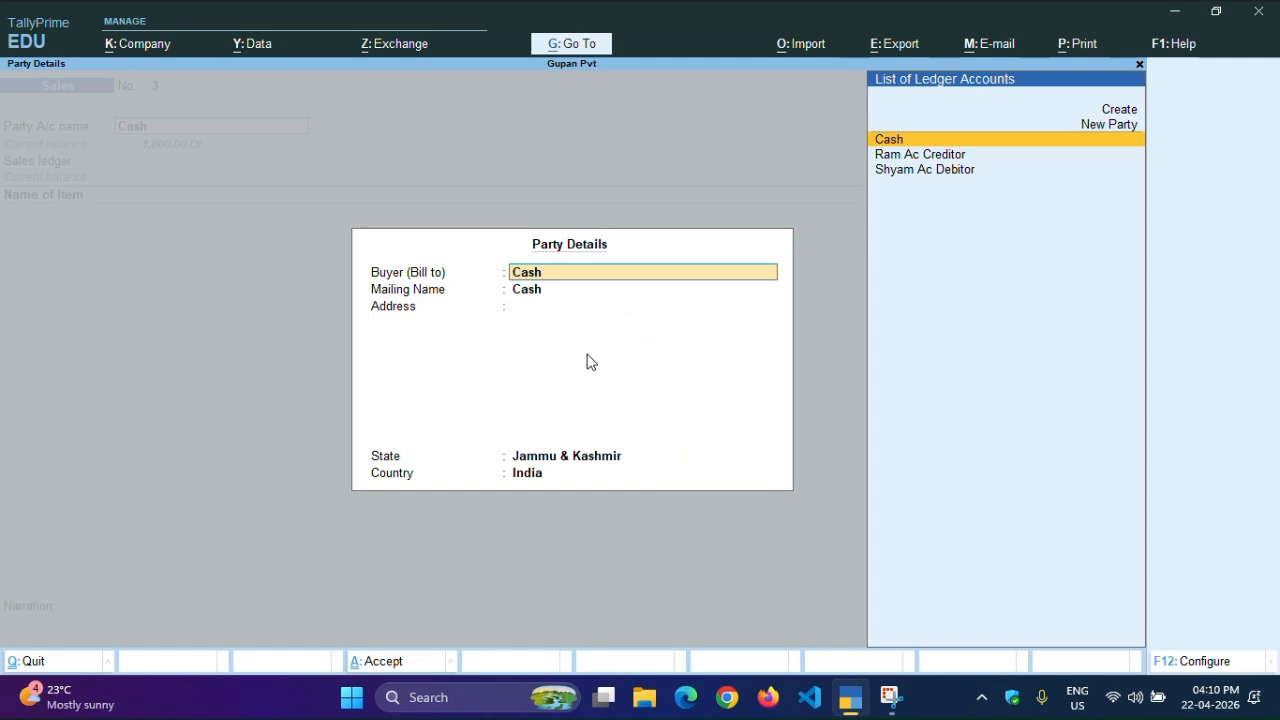
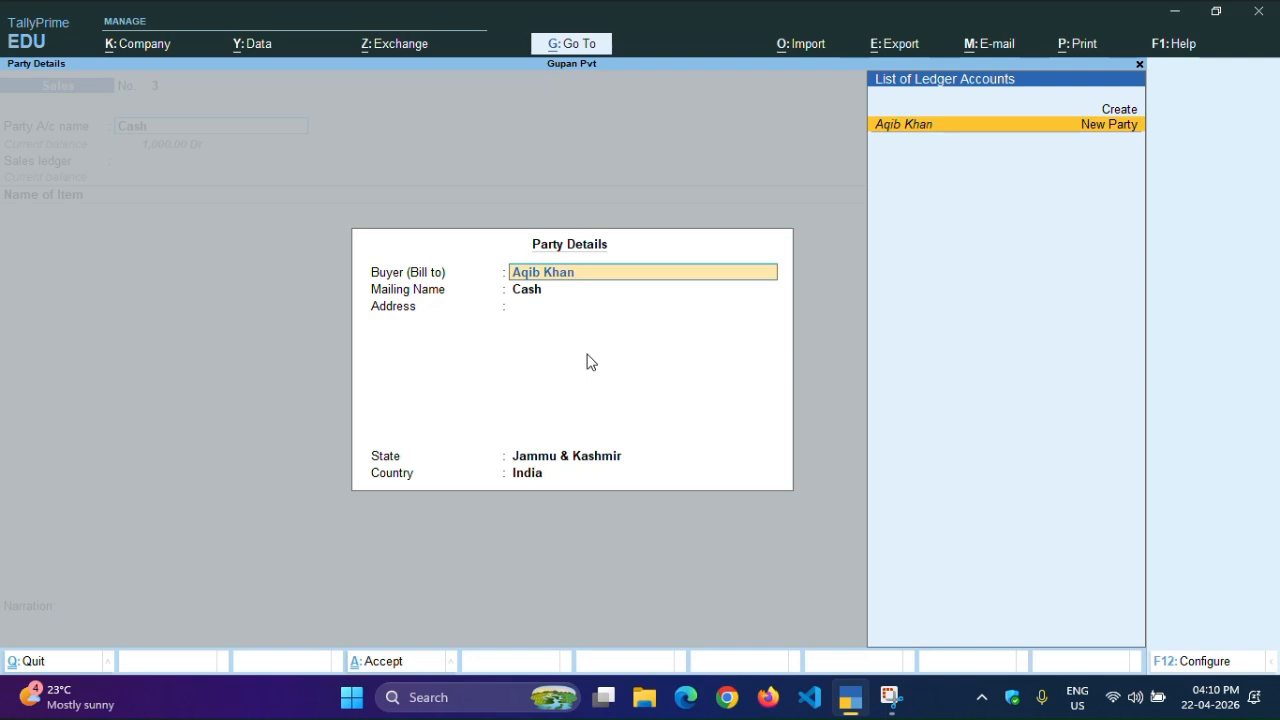
{"action": "key", "text": "Return"}
{"action": "key", "text": "Return"}
{"action": "key", "text": "Return"}
{"action": "key", "text": "Return"}
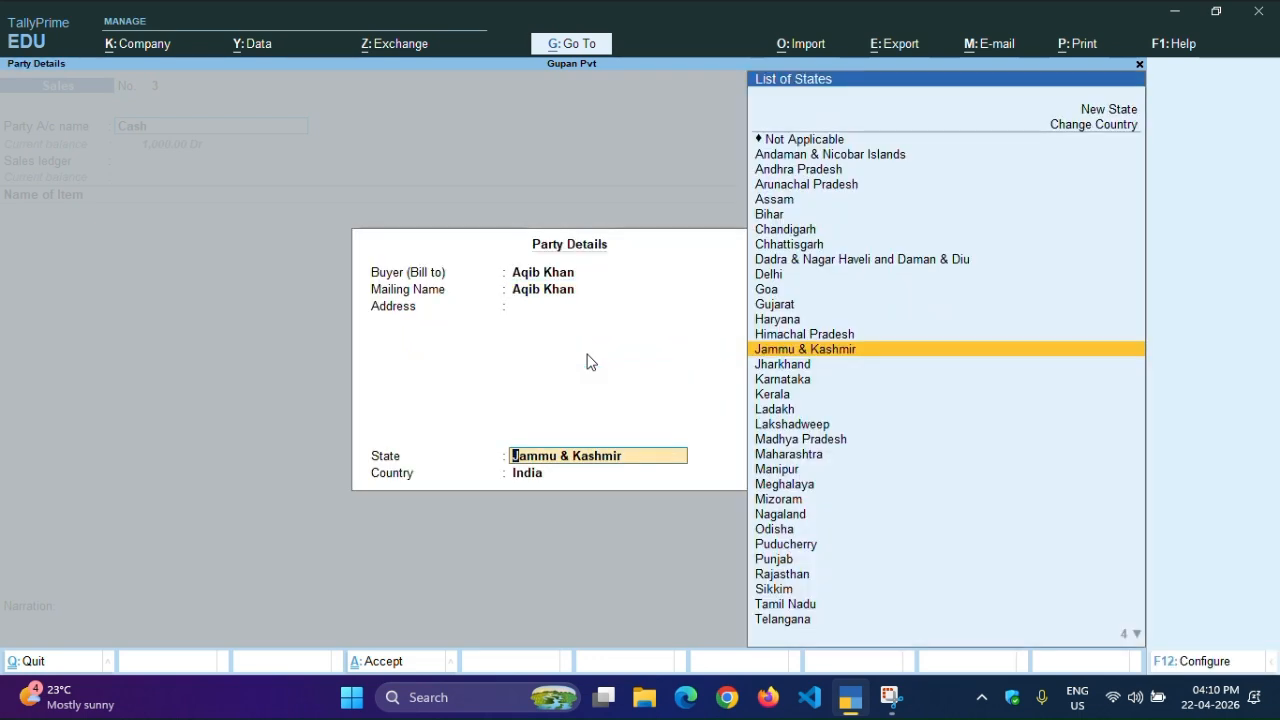
{"action": "key", "text": "Return"}
{"action": "key", "text": "Return"}
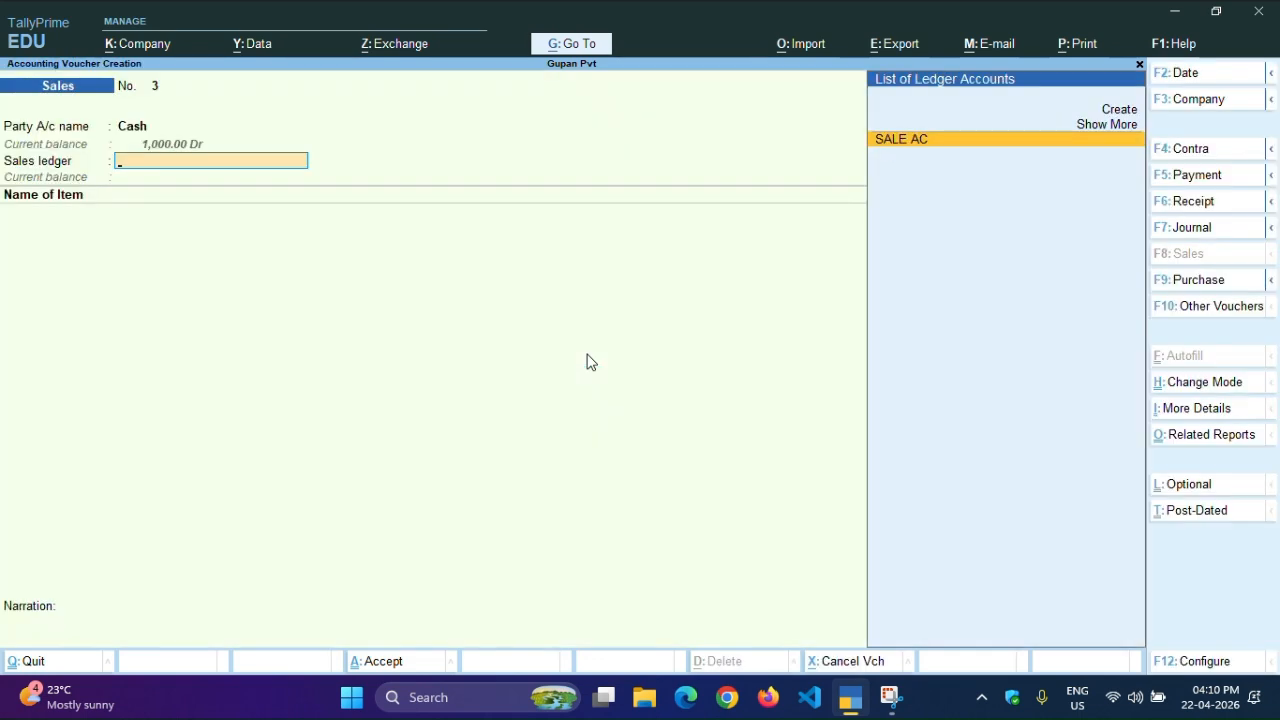
Sell 1 pcs of Mouse at 500.00 under SALE AC on voucher No. 3
{"action": "key", "text": "Return"}
{"action": "key", "text": "Down"}
{"action": "key", "text": "Down"}
{"action": "key", "text": "Down"}
{"action": "key", "text": "Return"}
{"action": "type", "text": "1"}
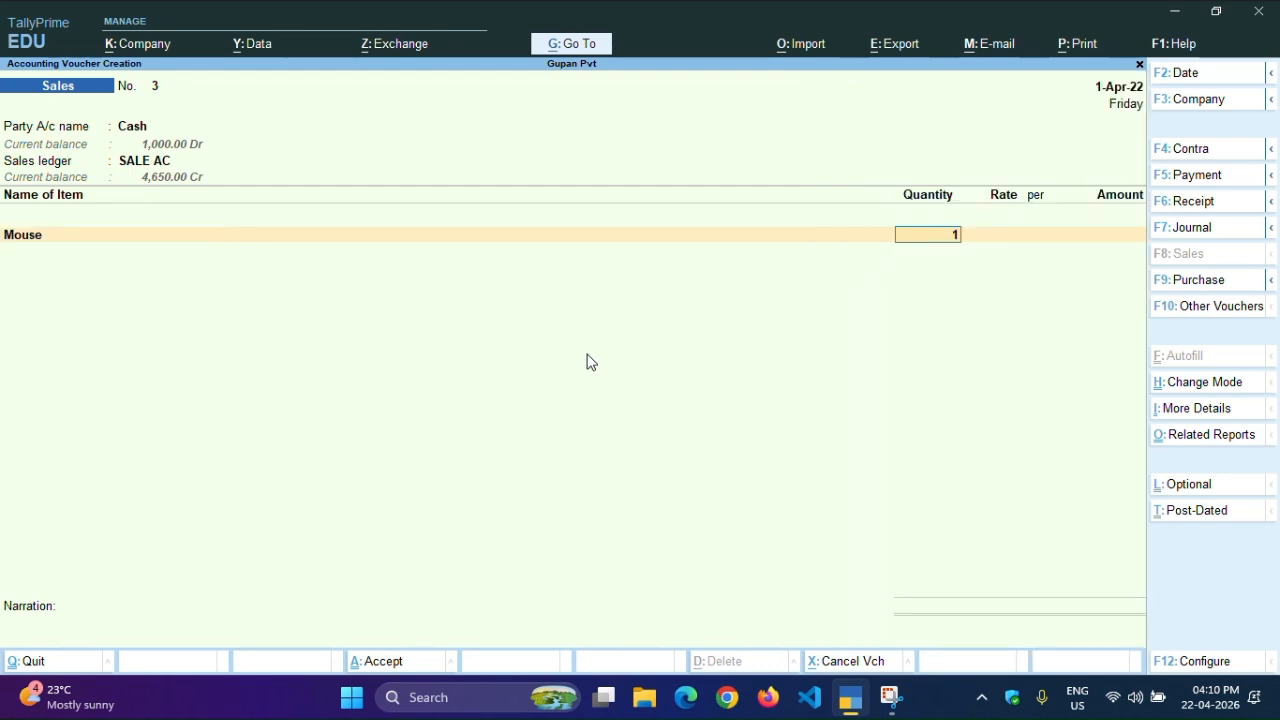
{"action": "key", "text": "Return"}
{"action": "key", "text": "Return"}
{"action": "key", "text": "Return"}
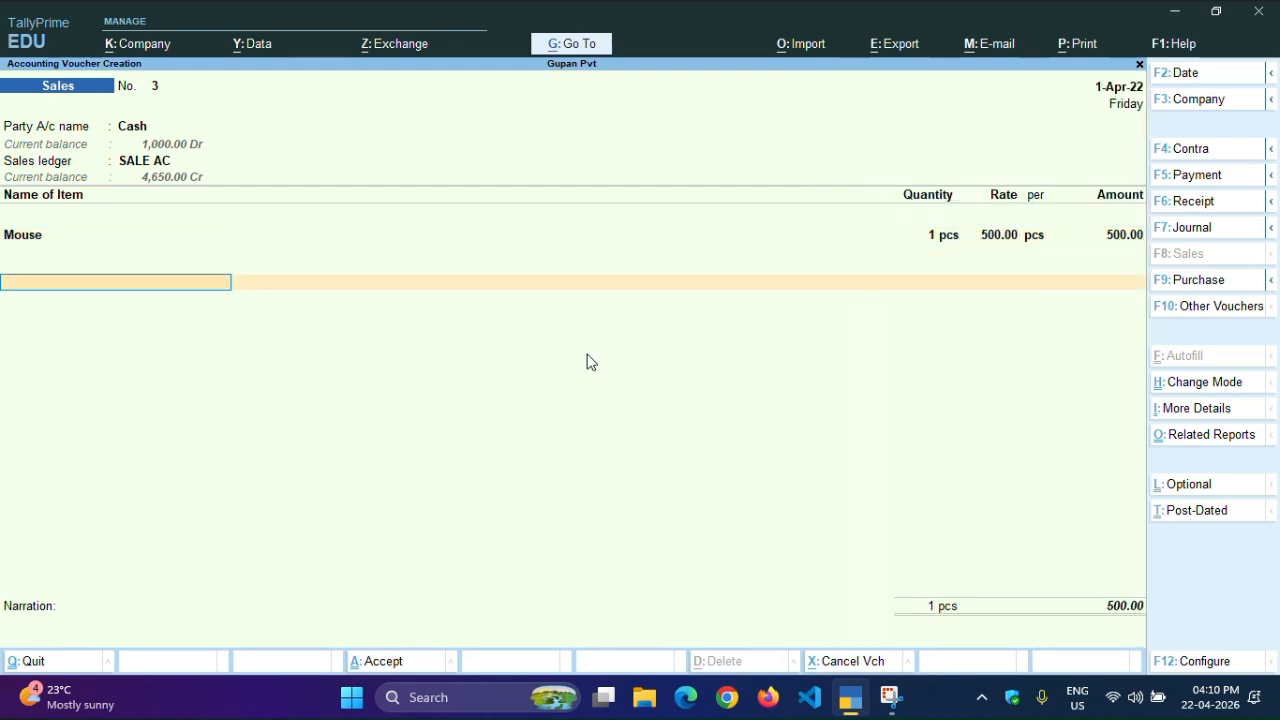
{"action": "key", "text": "Return"}
{"action": "key", "text": "Return"}
{"action": "key", "text": "Return"}
{"action": "key", "text": "Return"}
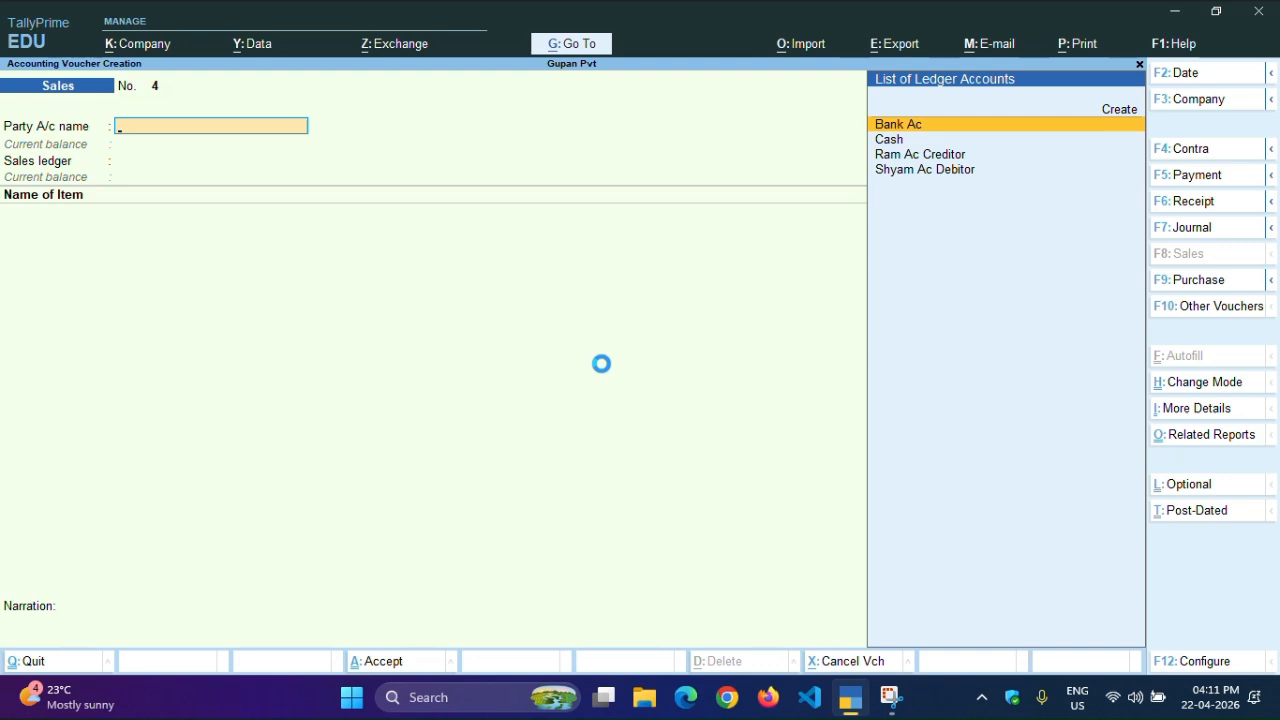
Step back through saved vouchers to reopen Sales voucher No. 3 for alteration
{"action": "key", "text": "Page_Up"}
{"action": "key", "text": "Page_Up"}
{"action": "key", "text": "Page_Up"}
{"action": "key", "text": "Page_Up"}
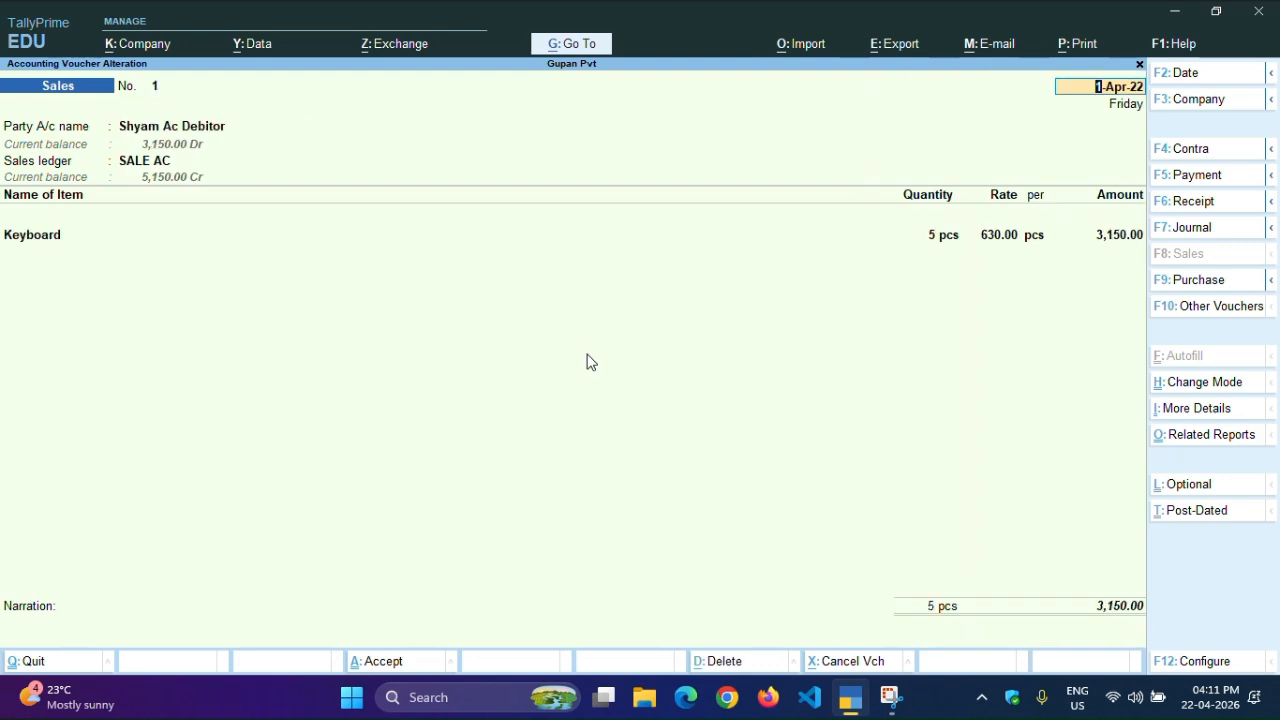
{"action": "key", "text": "ctrl+a"}
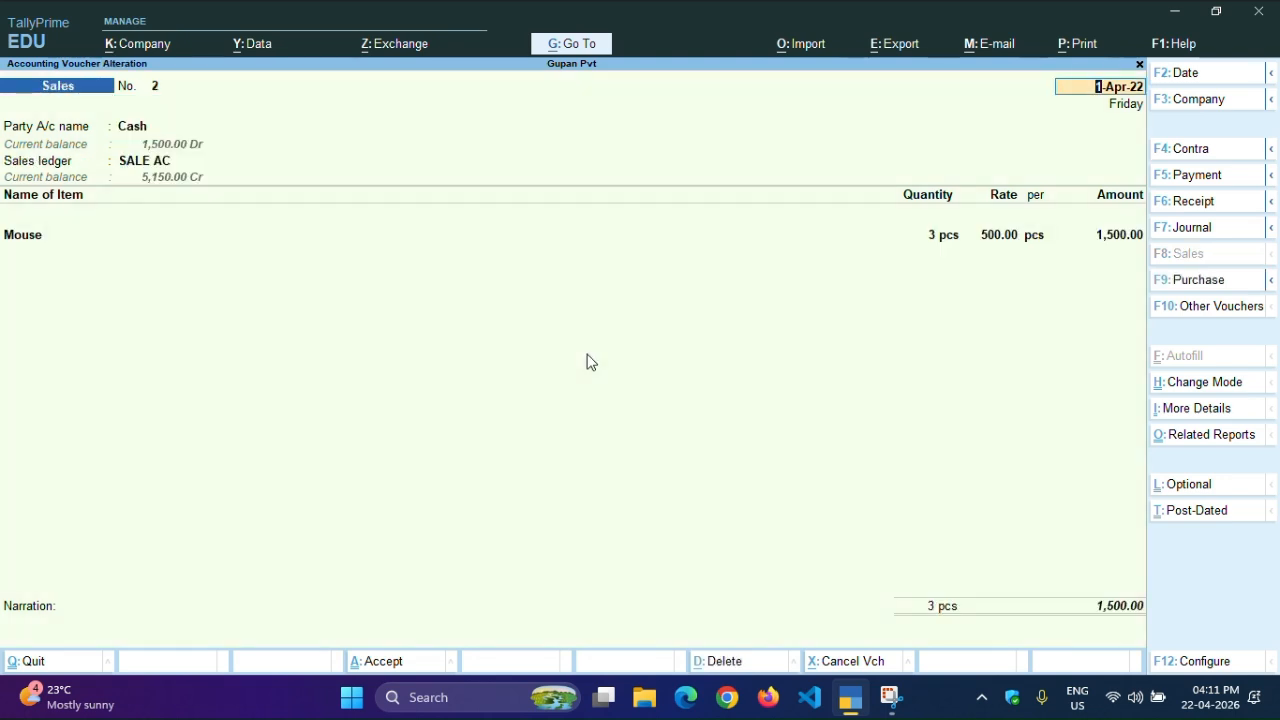
{"action": "key", "text": "ctrl+a"}
Preview voucher No. 3's printed invoice, zoomed in, and scroll through it
{"action": "key", "text": "ctrl"}
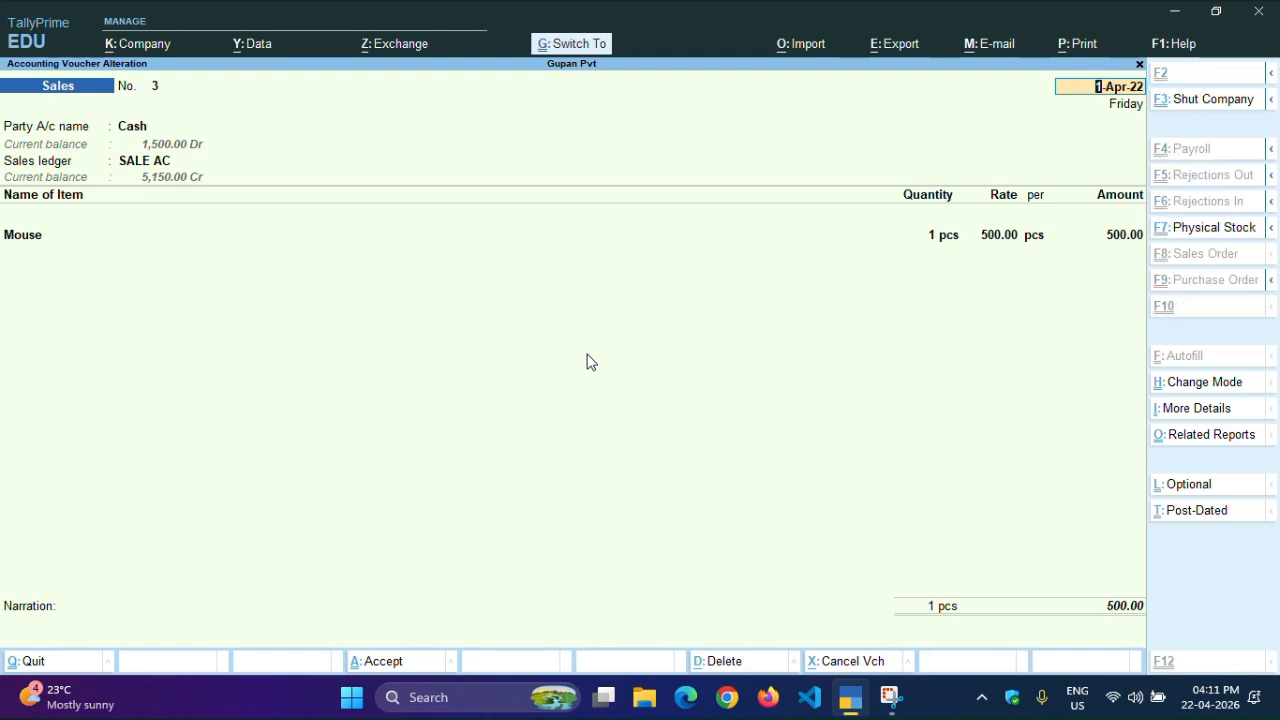
{"action": "key", "text": "ctrl+p"}
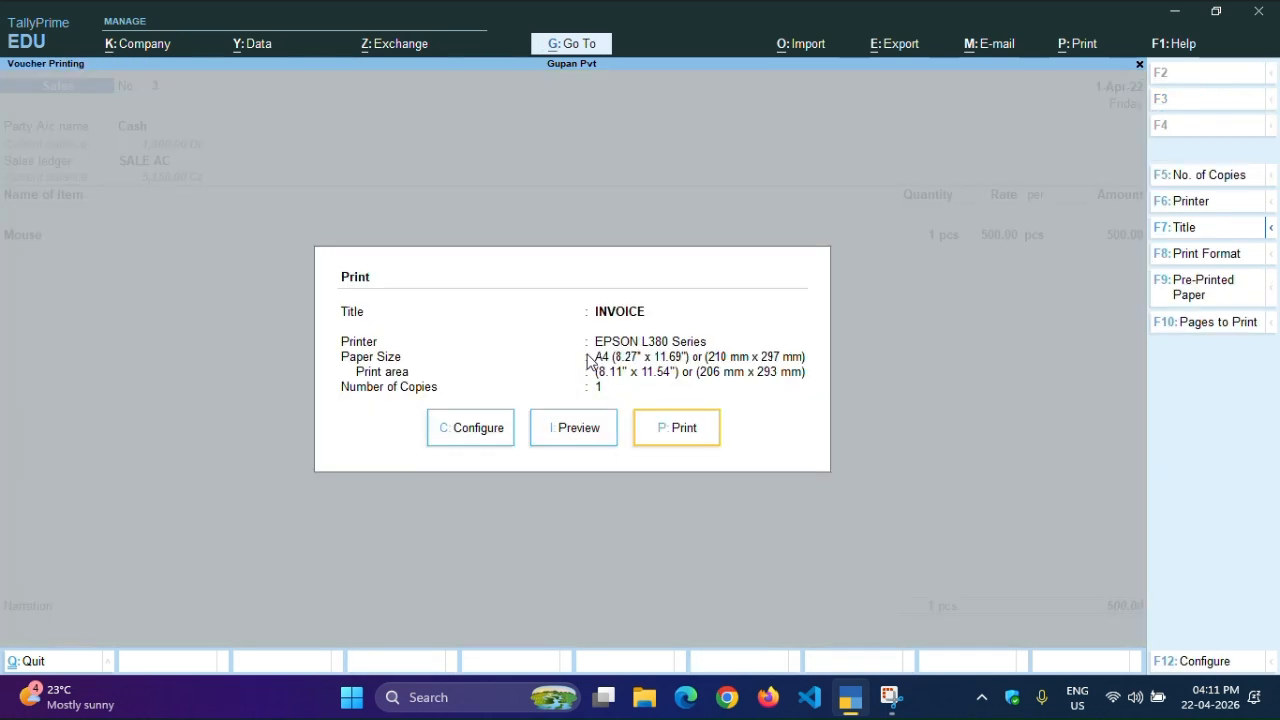
{"action": "key", "text": "Left"}
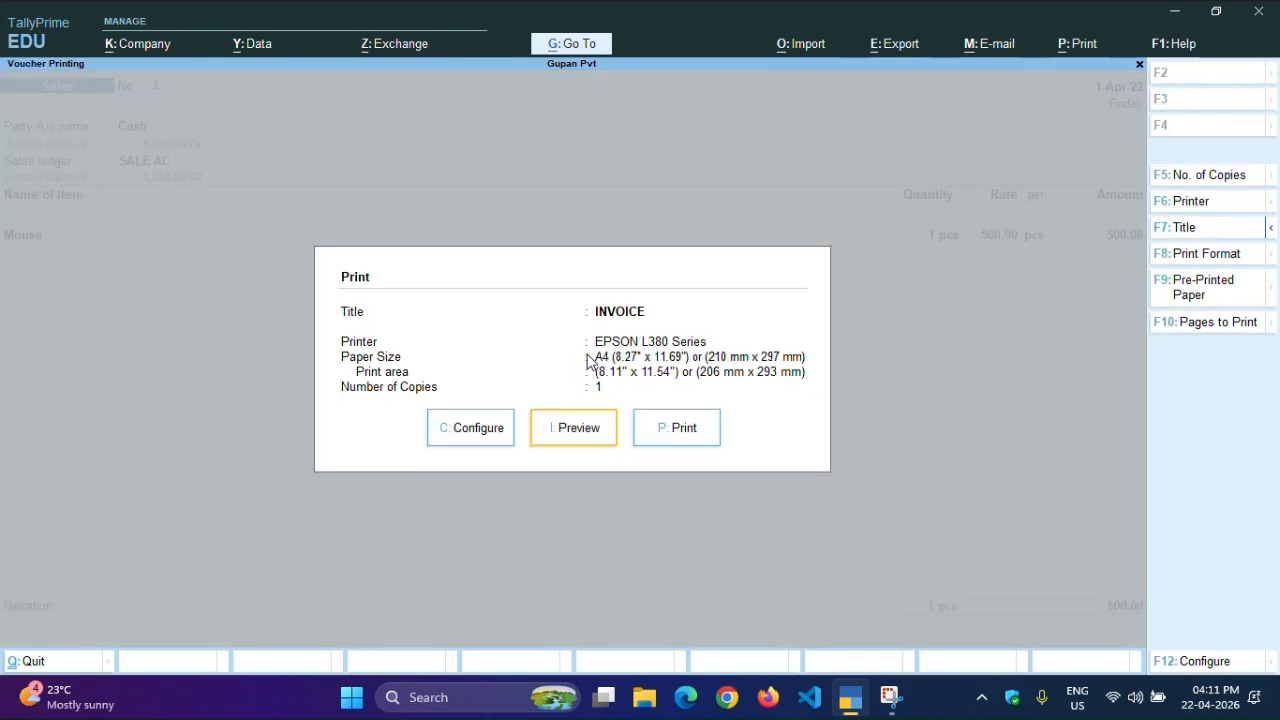
{"action": "key", "text": "Return"}
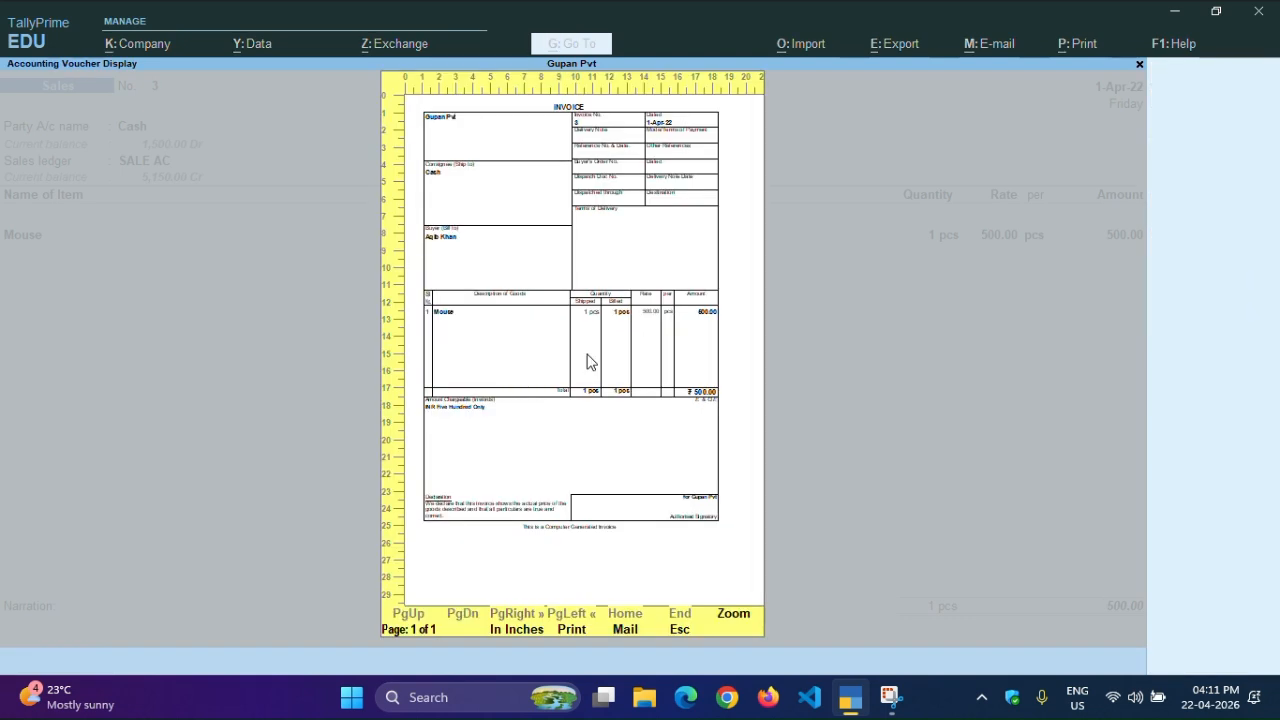
{"action": "key", "text": "z"}
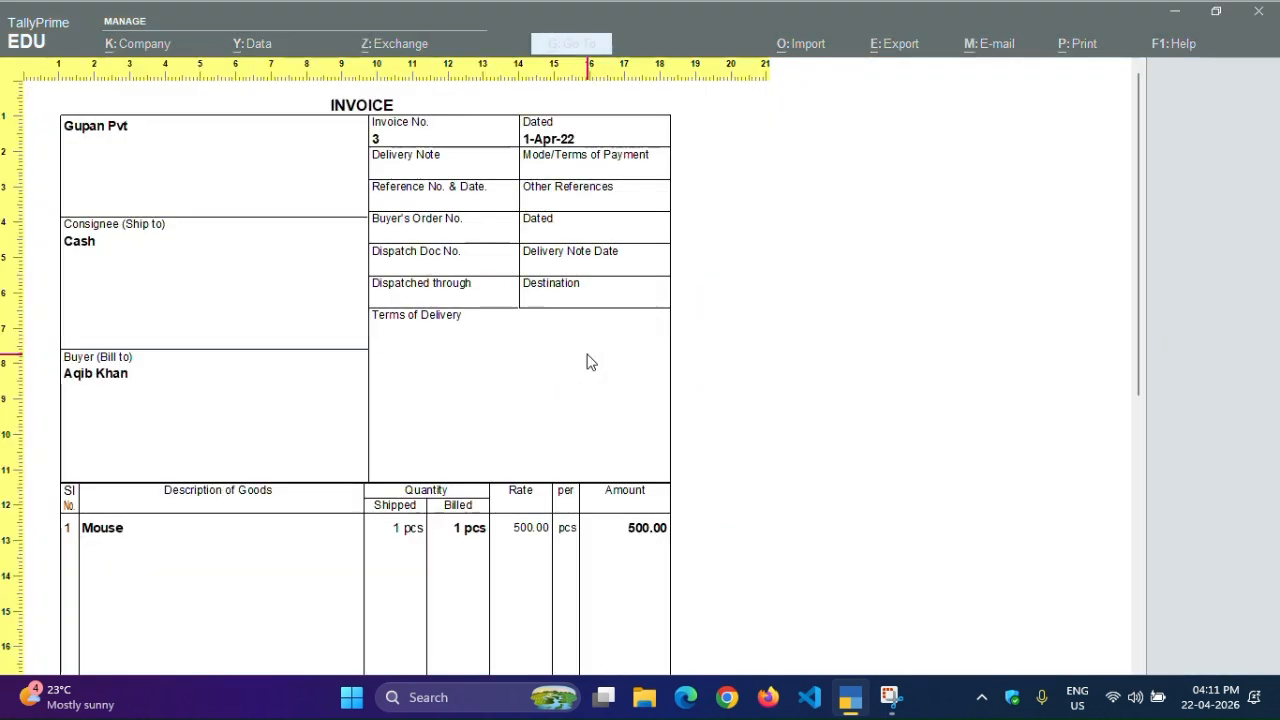
{"action": "scroll", "coordinate": [100, 260], "scroll_direction": "down", "scroll_amount": 1}
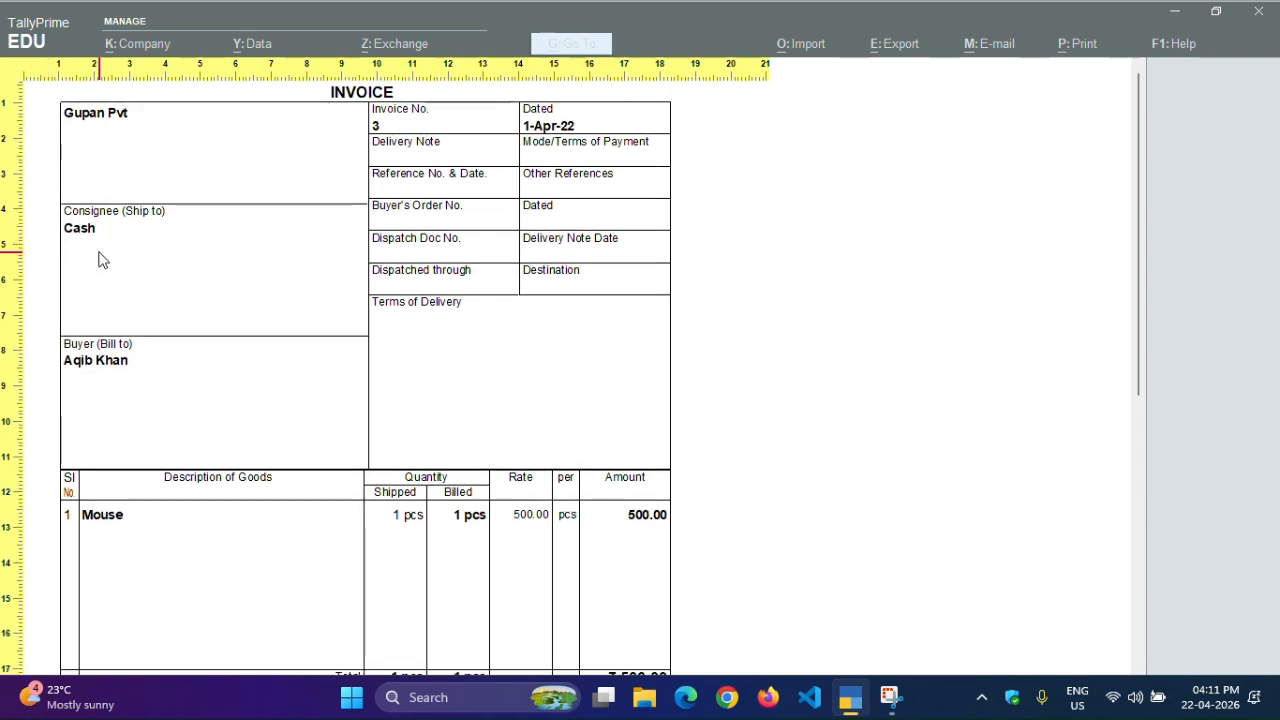
{"action": "scroll", "coordinate": [88, 345], "scroll_direction": "down", "scroll_amount": 1}
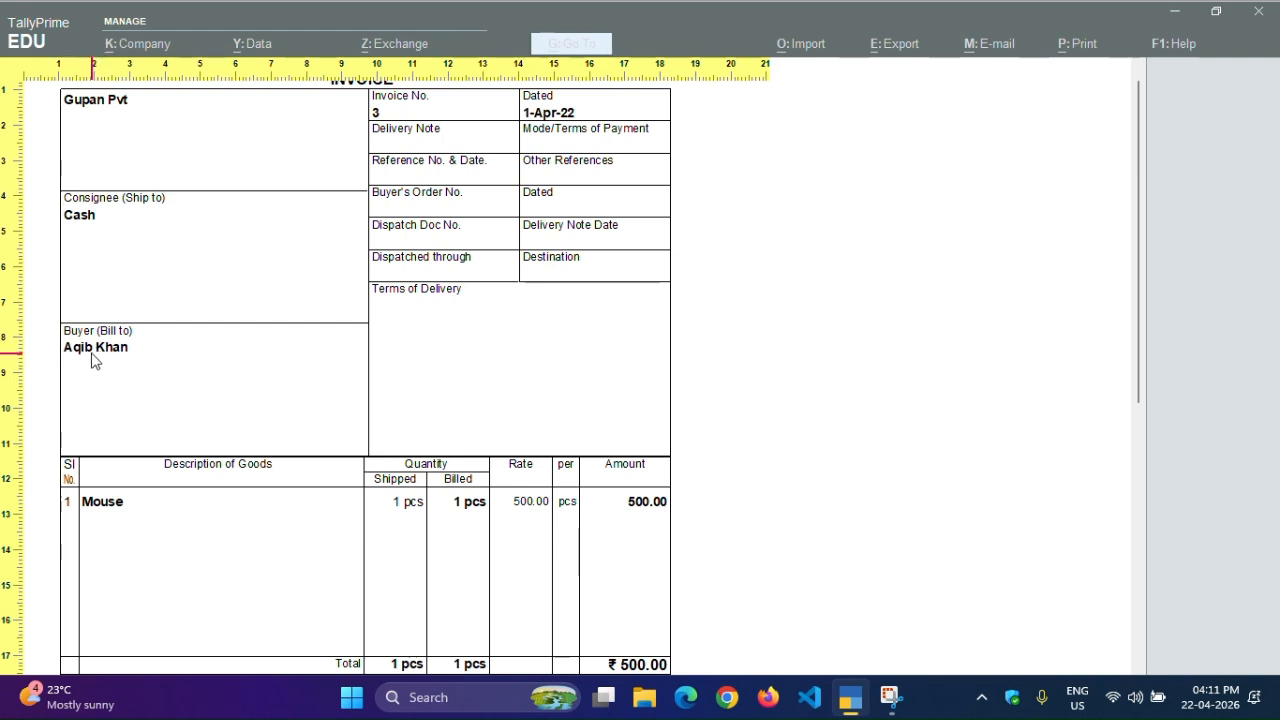
{"action": "scroll", "coordinate": [92, 361], "scroll_direction": "down", "scroll_amount": 1}
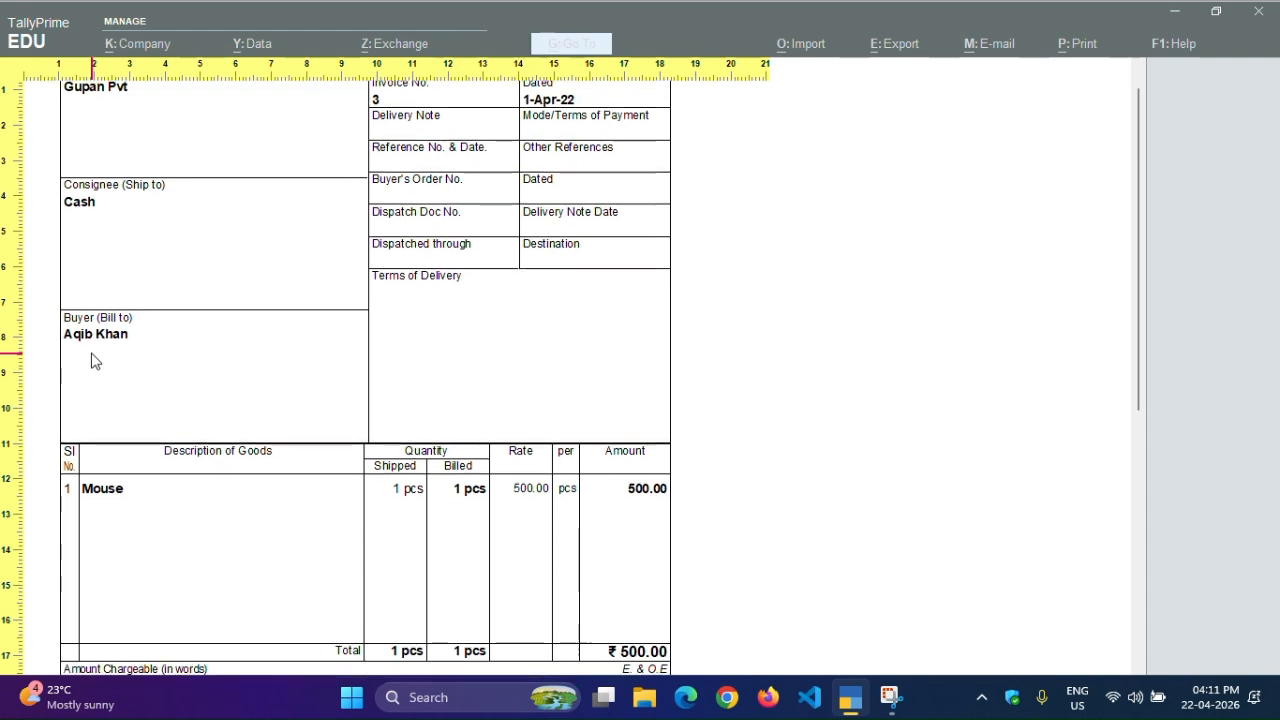
{"action": "scroll", "coordinate": [92, 361], "scroll_direction": "down", "scroll_amount": 1}
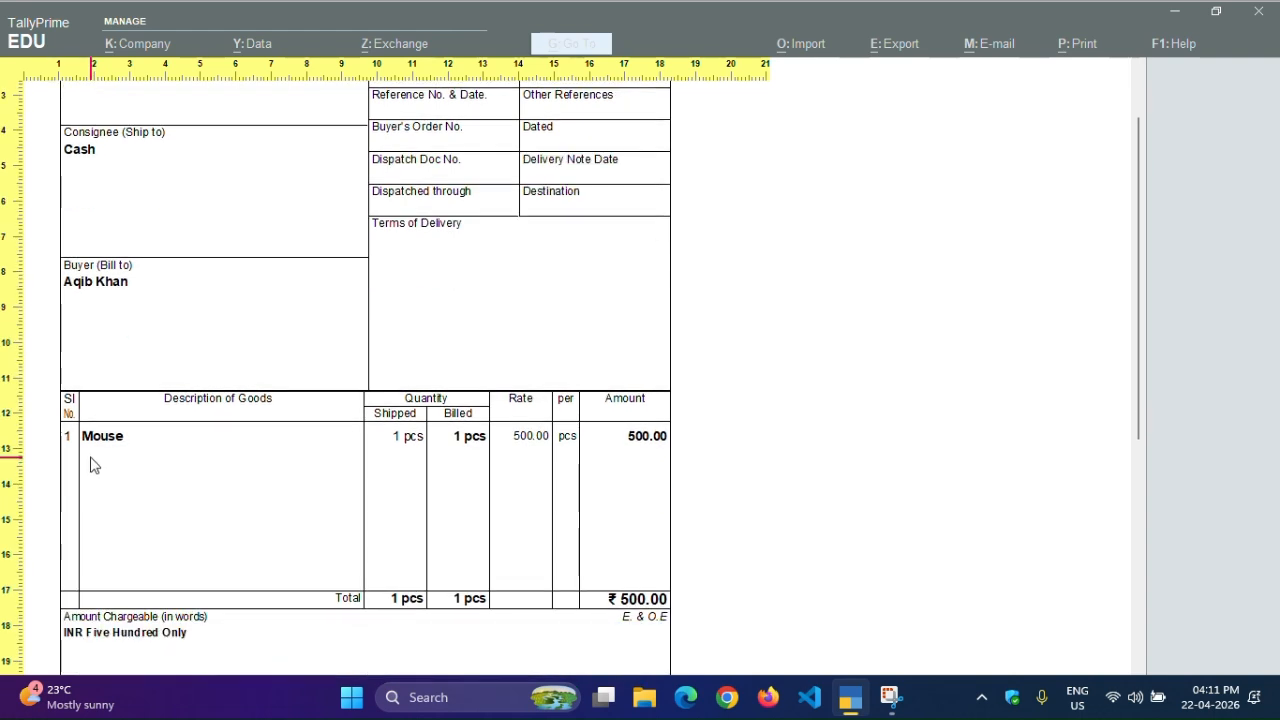
{"action": "scroll", "coordinate": [92, 463], "scroll_direction": "down", "scroll_amount": 4}
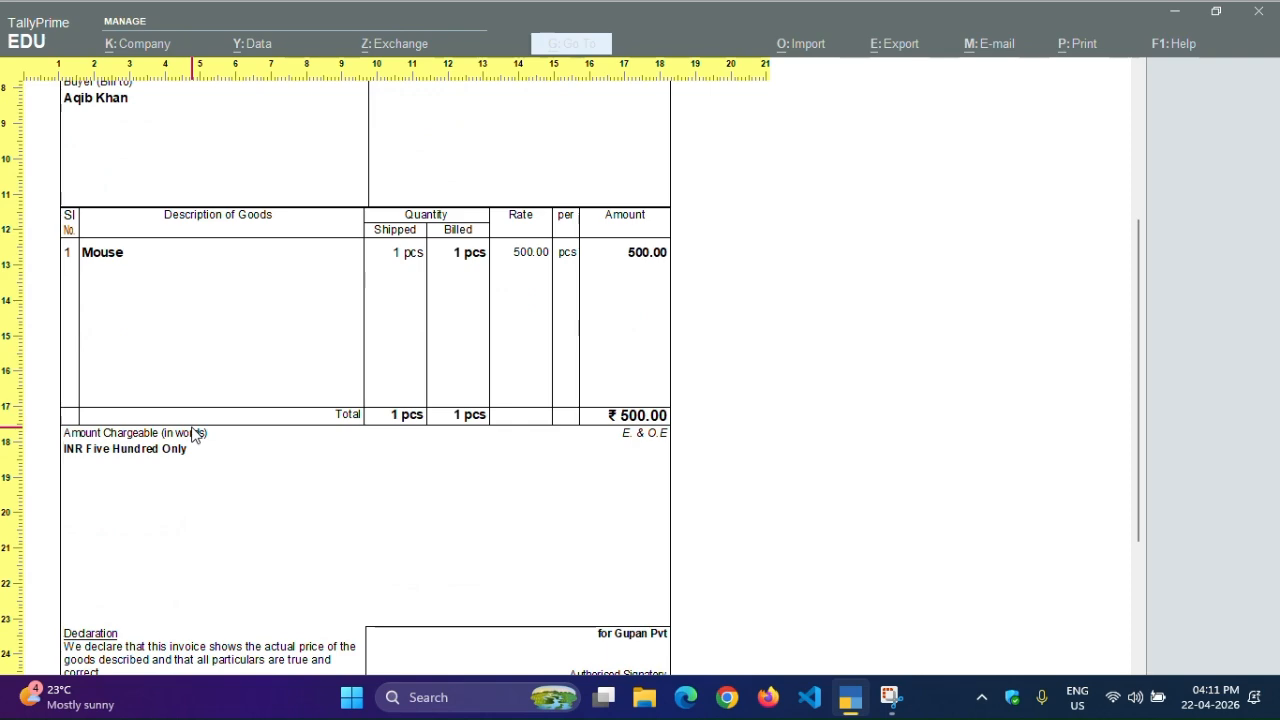
{"action": "scroll", "coordinate": [193, 432], "scroll_direction": "down", "scroll_amount": 3}
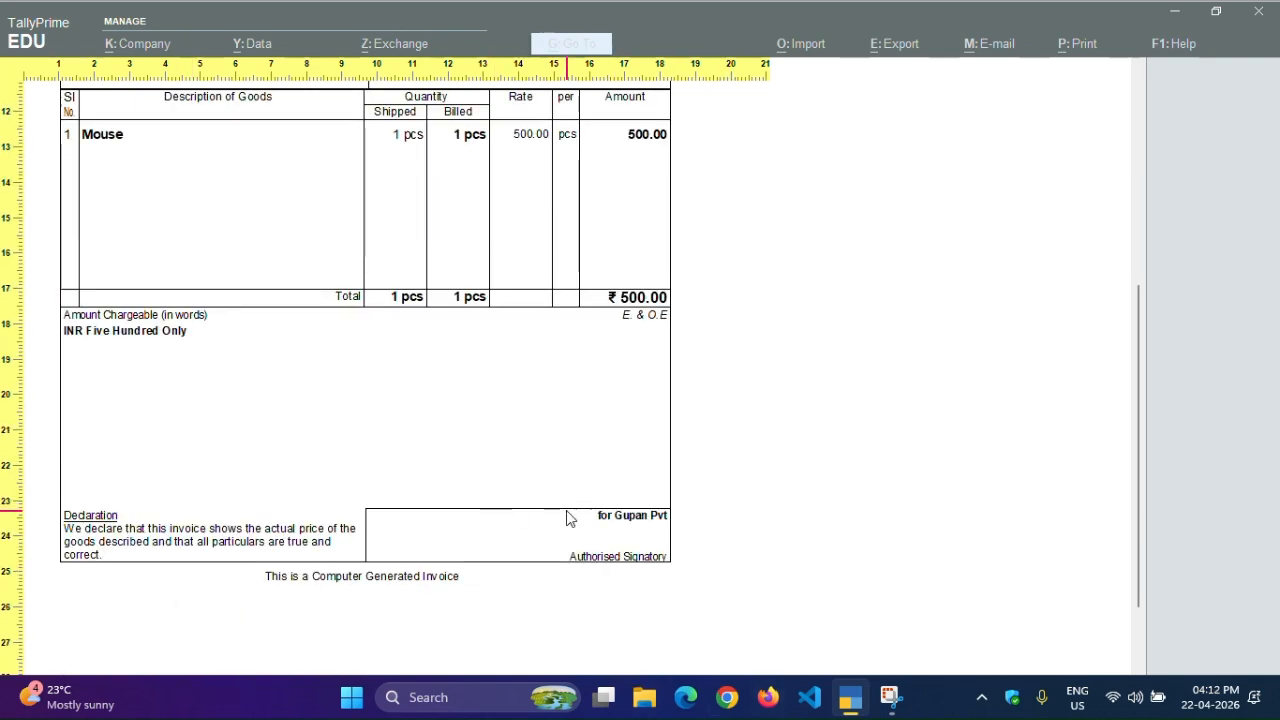
{"action": "scroll", "coordinate": [254, 543], "scroll_direction": "up", "scroll_amount": 4}
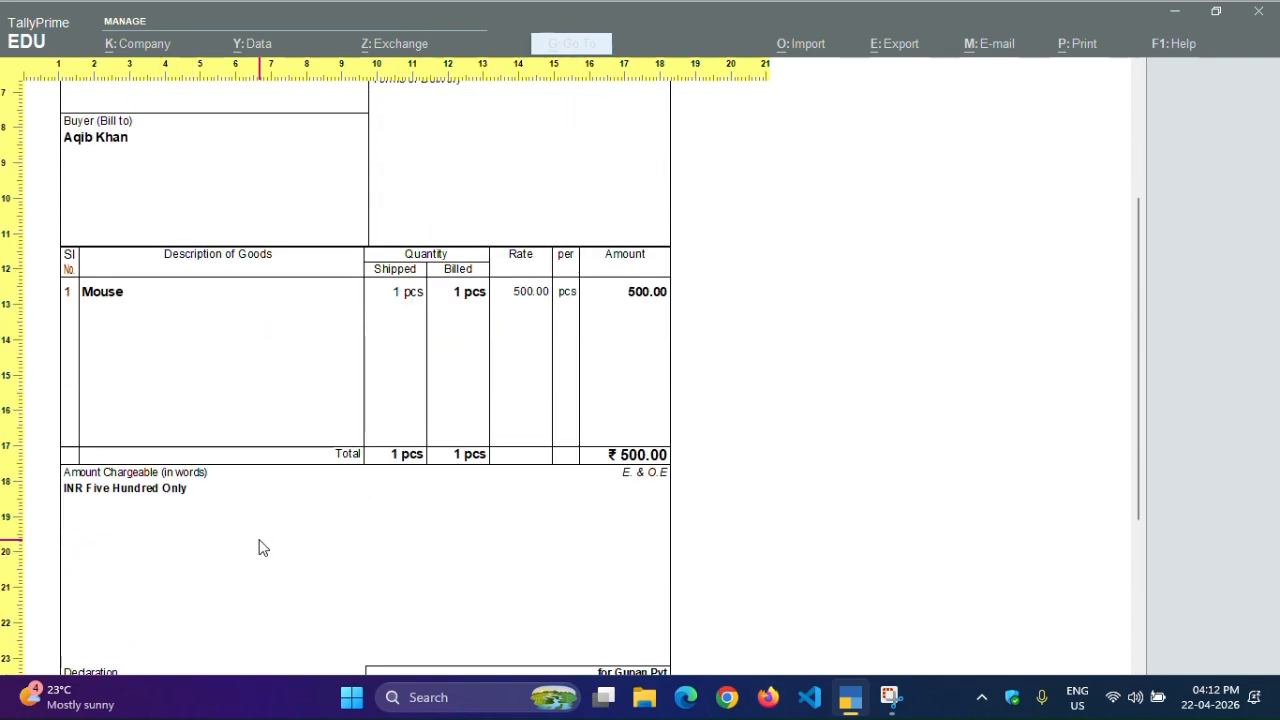
{"action": "scroll", "coordinate": [260, 546], "scroll_direction": "down", "scroll_amount": 2}
{"action": "scroll", "coordinate": [451, 517], "scroll_direction": "up", "scroll_amount": 7}
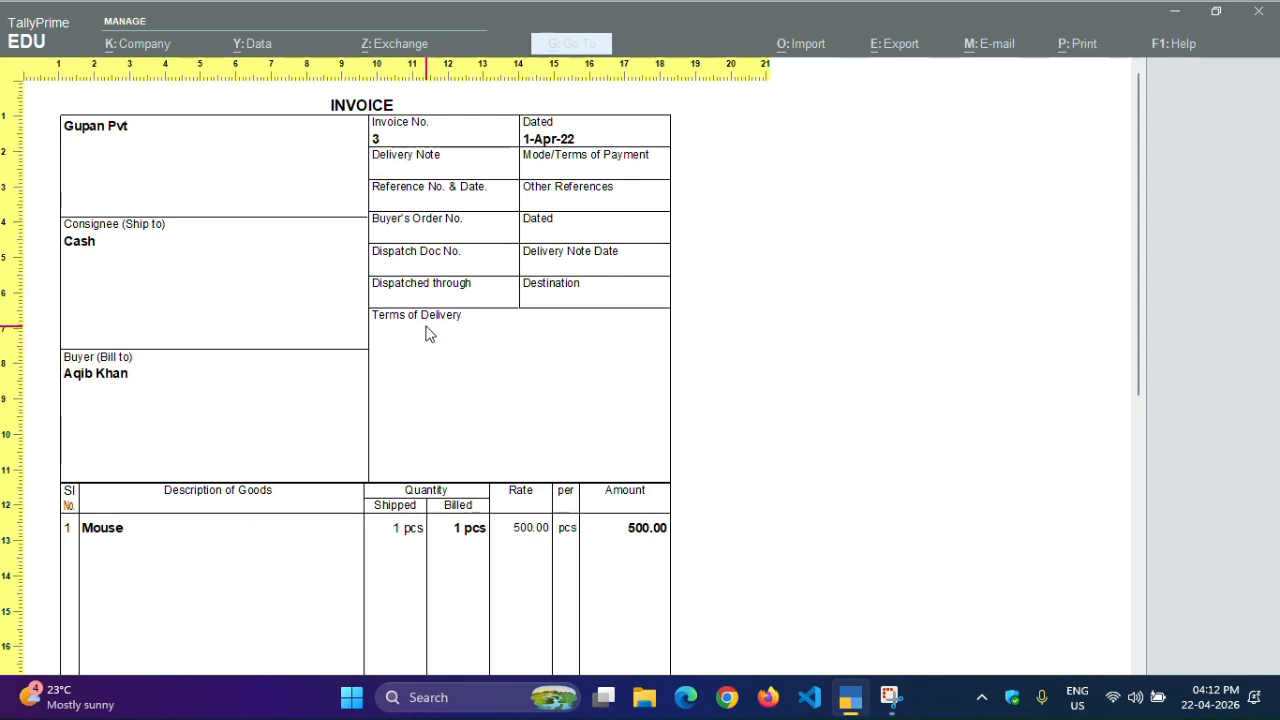
Close the preview and move on to a blank Sales voucher No. 4
{"action": "key", "text": "Escape"}
{"action": "key", "text": "Escape"}
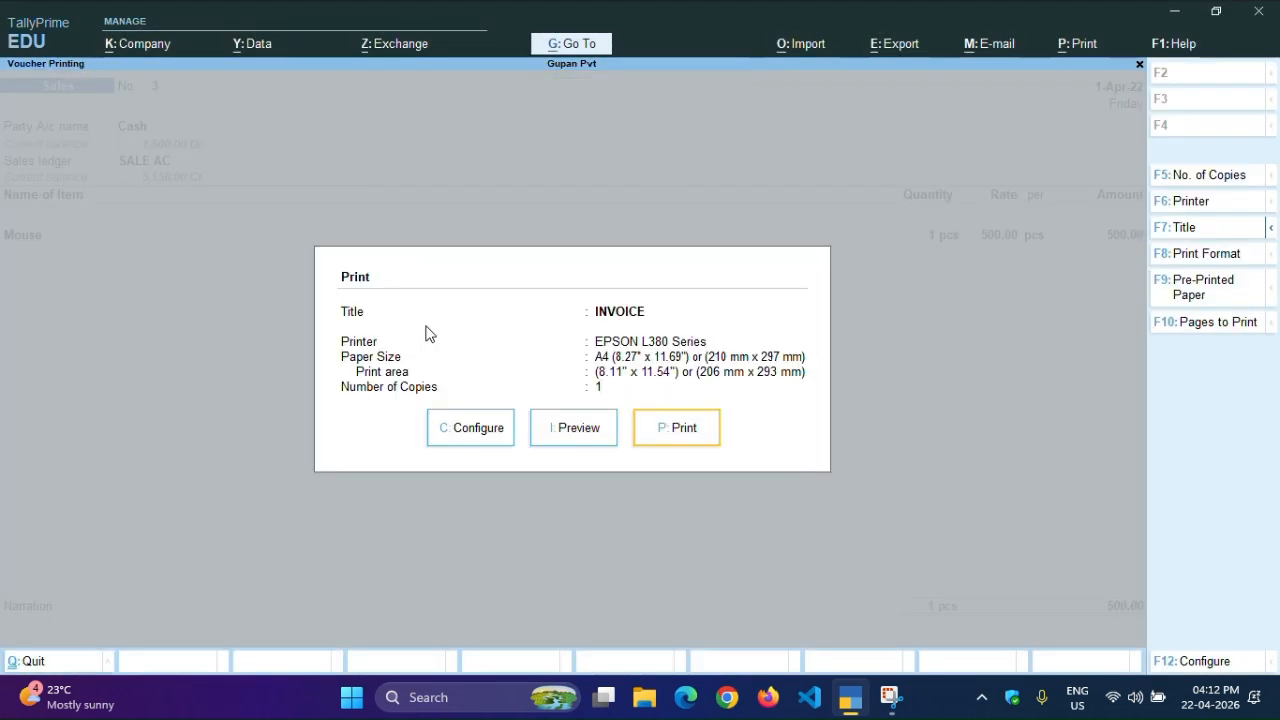
{"action": "key", "text": "Escape"}
{"action": "key", "text": "Escape"}
{"action": "key", "text": "y"}
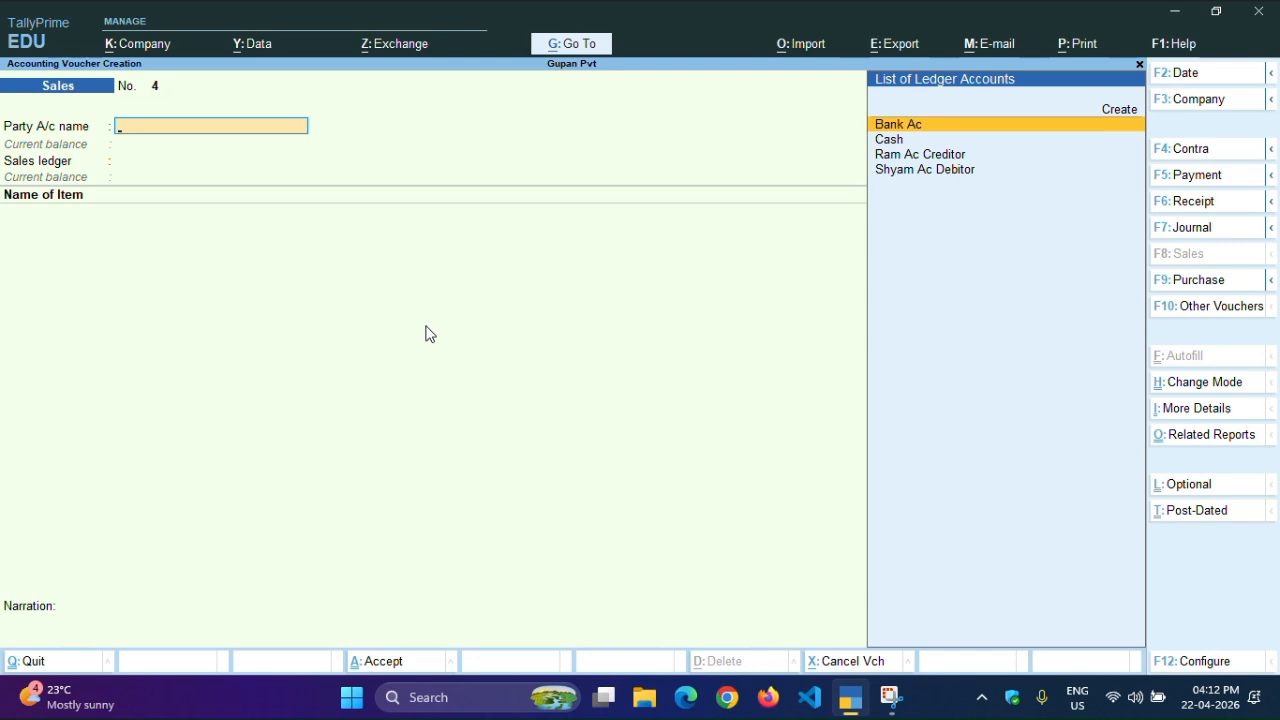